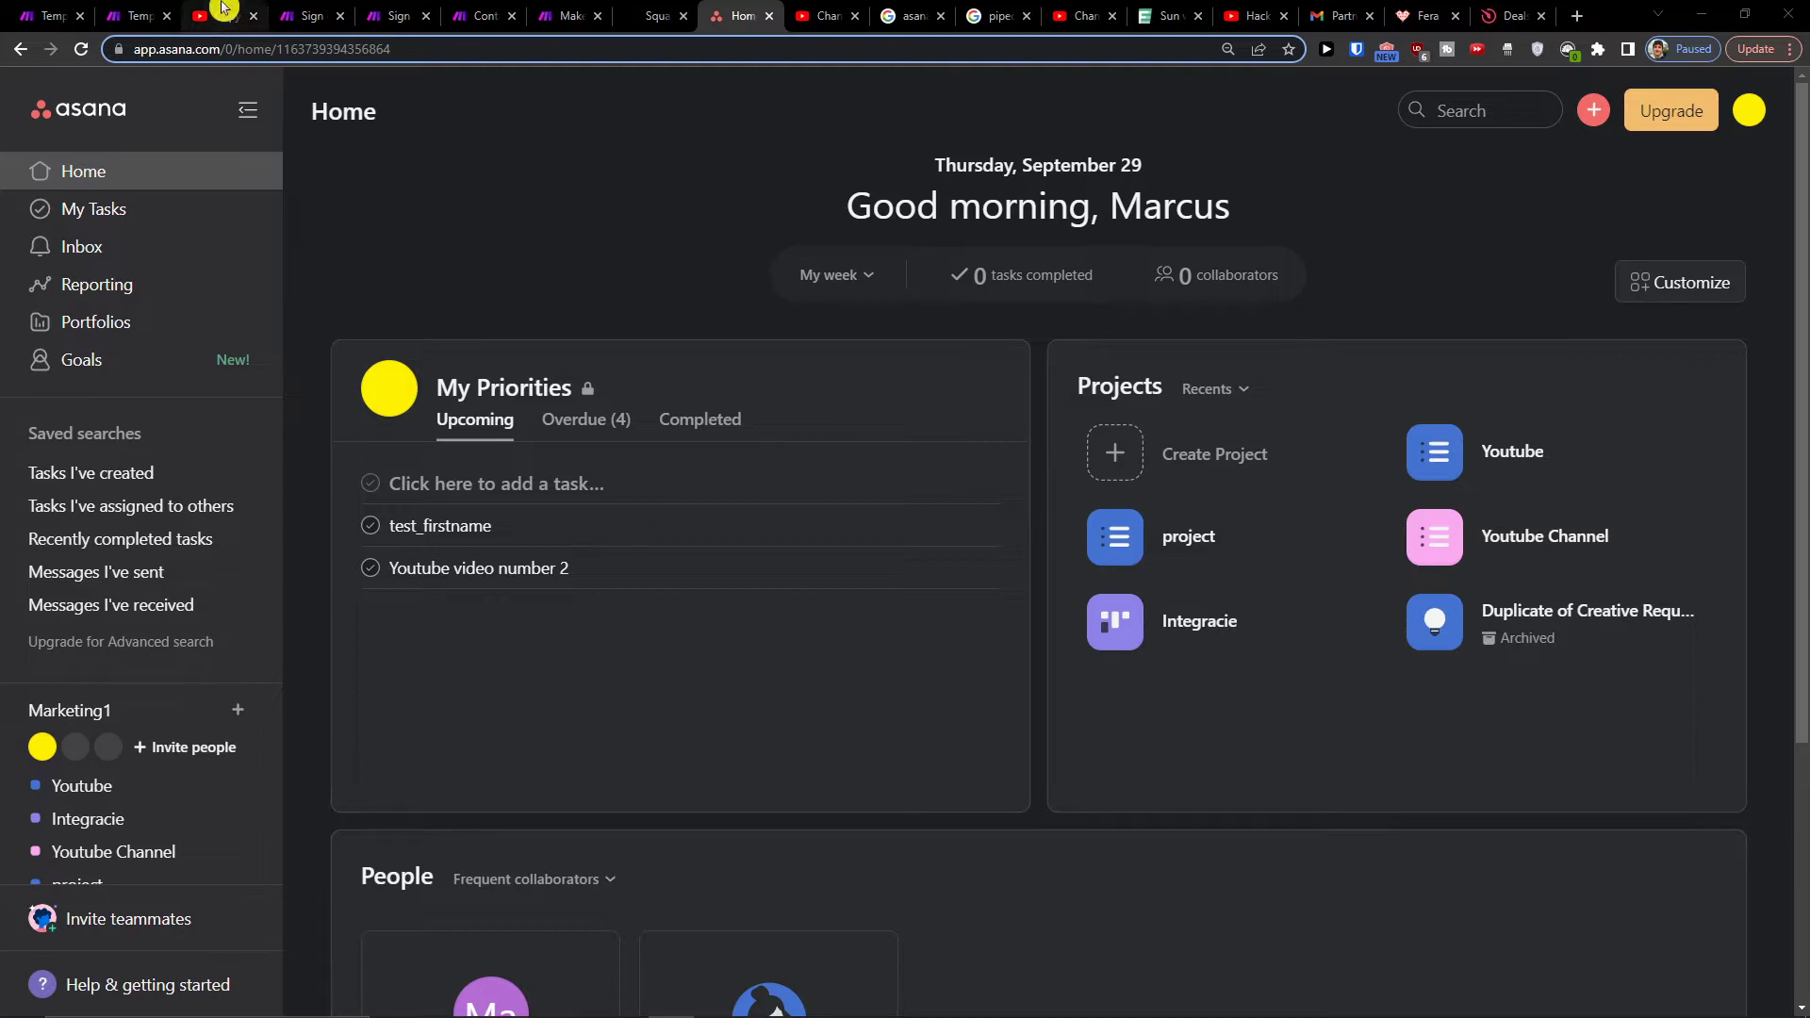
# - Open the make.com sign-up link from the YouTube video description in a new tab and view it
pyautogui.click(256, 13)
pyautogui.middleClick(317, 267)
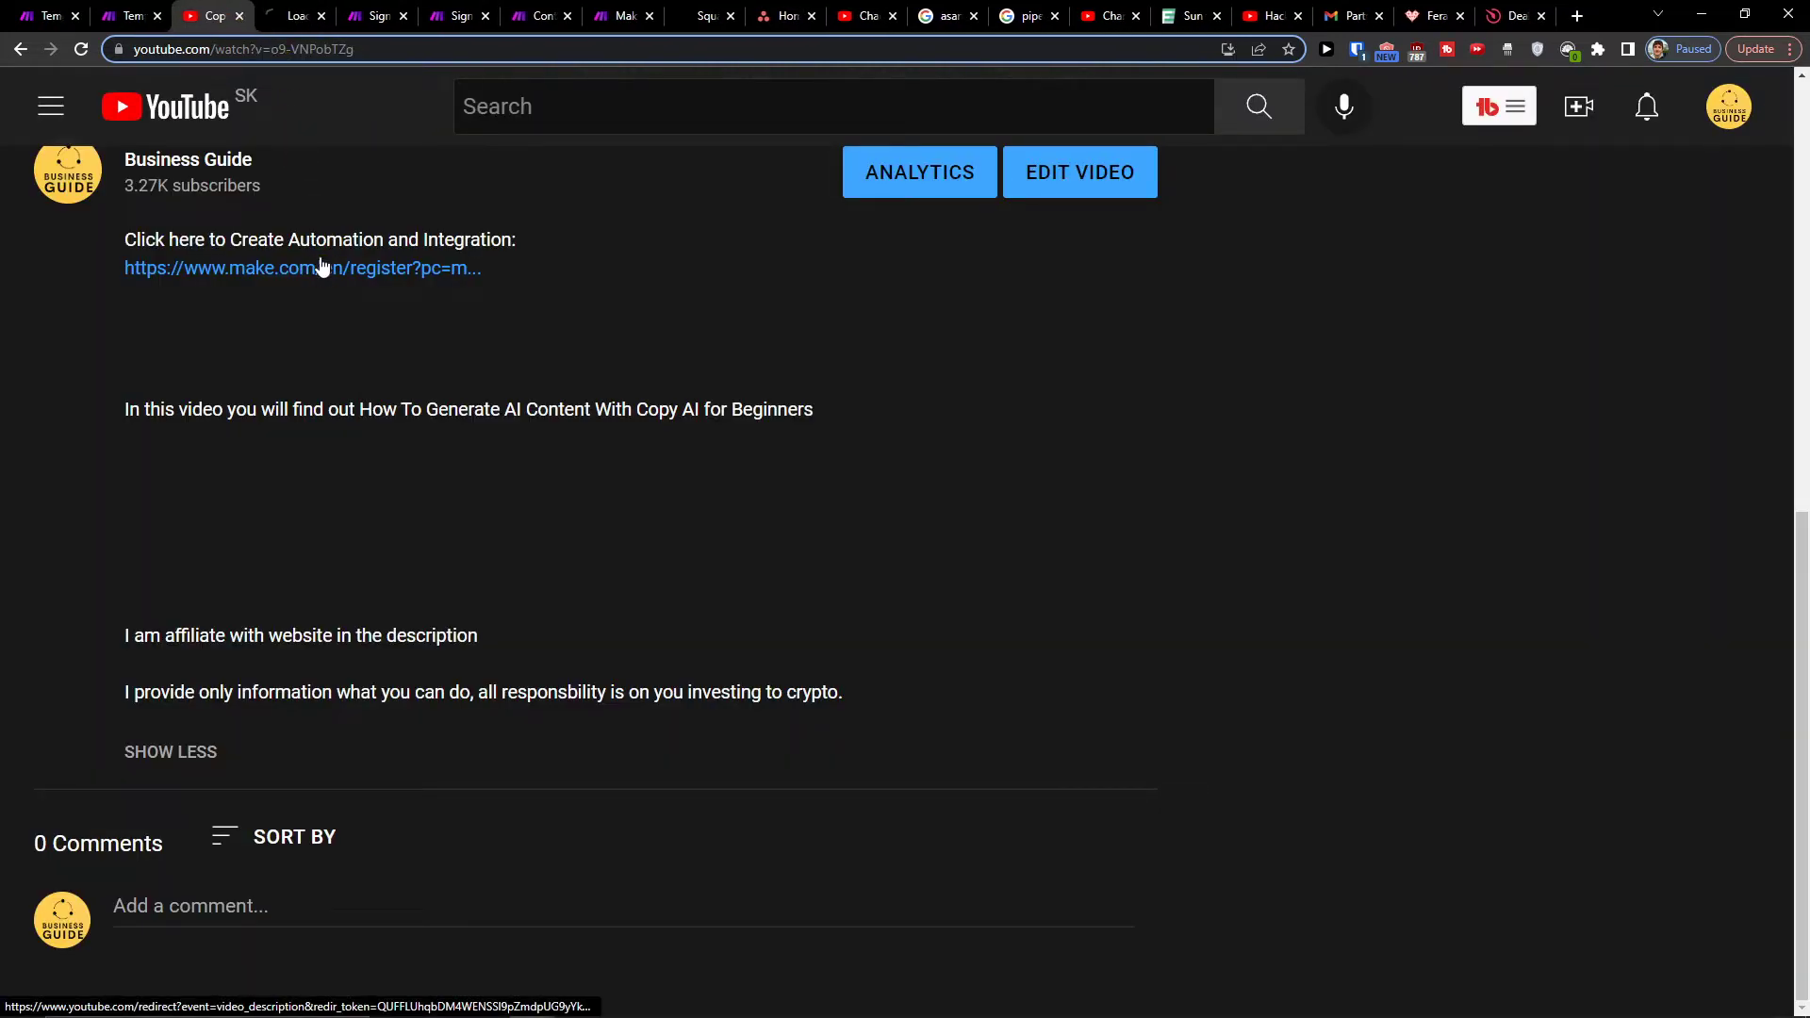
pyautogui.click(299, 17)
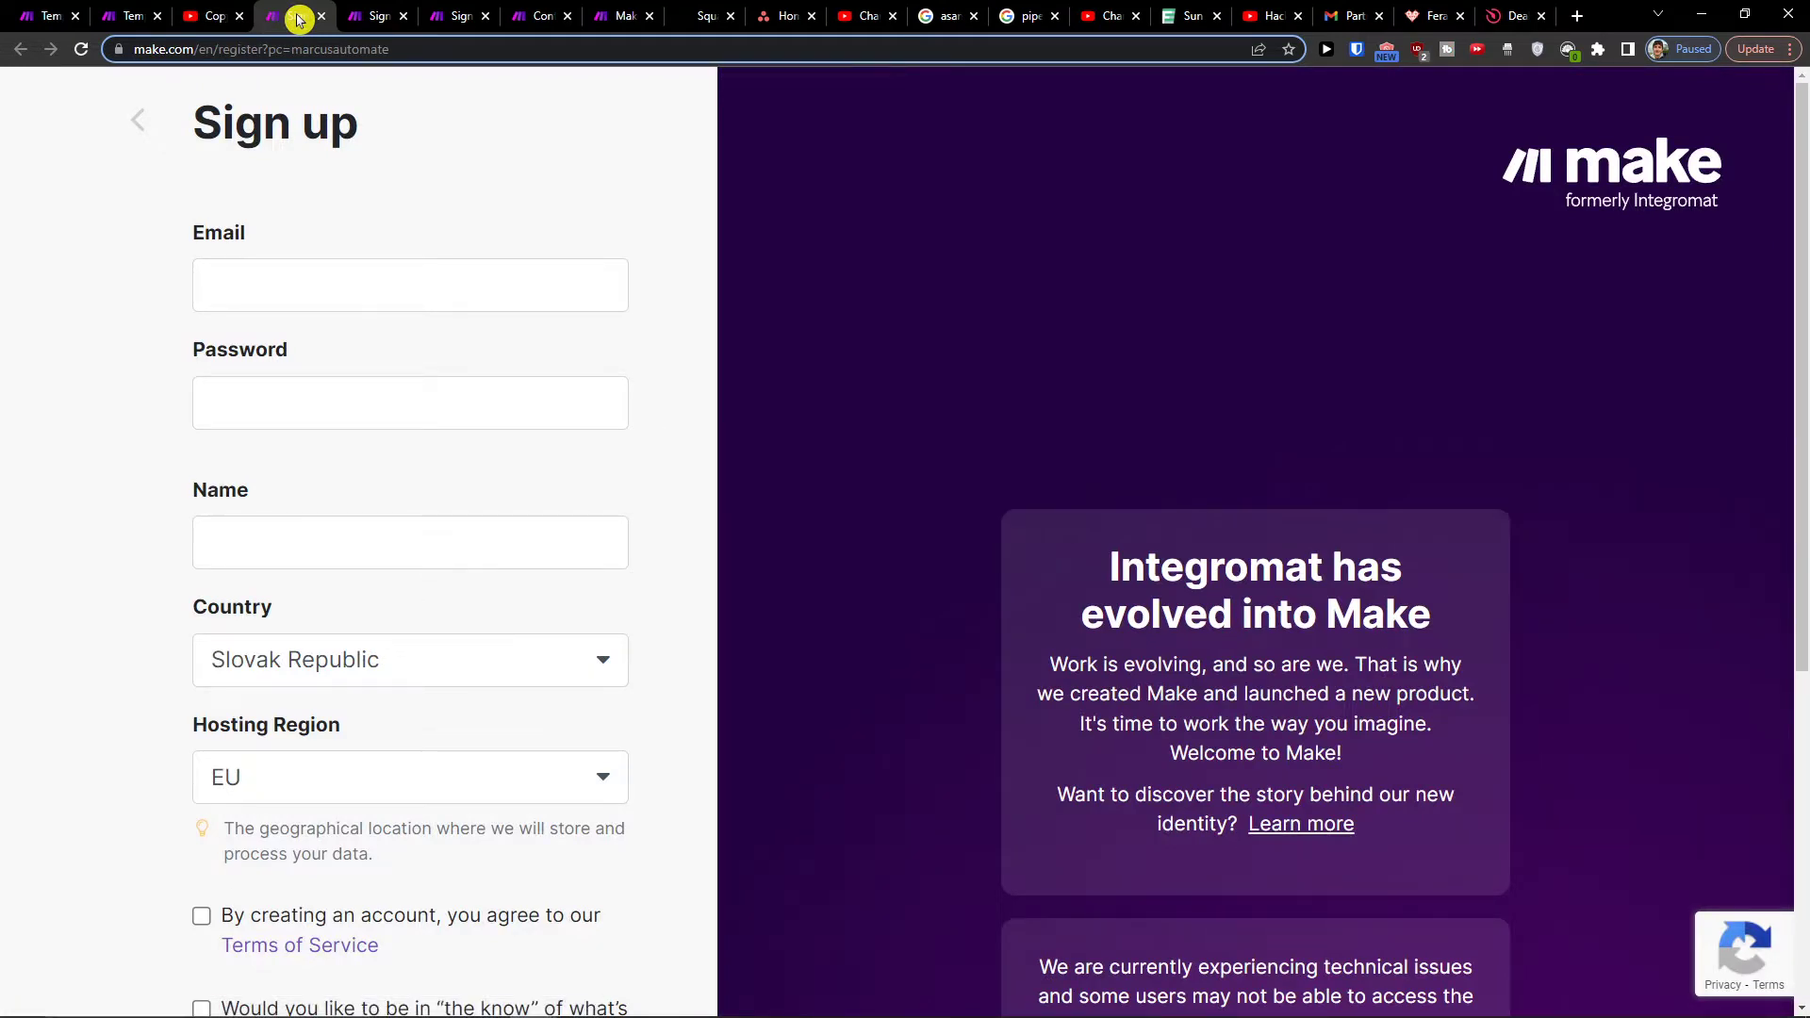
pyautogui.scroll(-4, 454, 632)
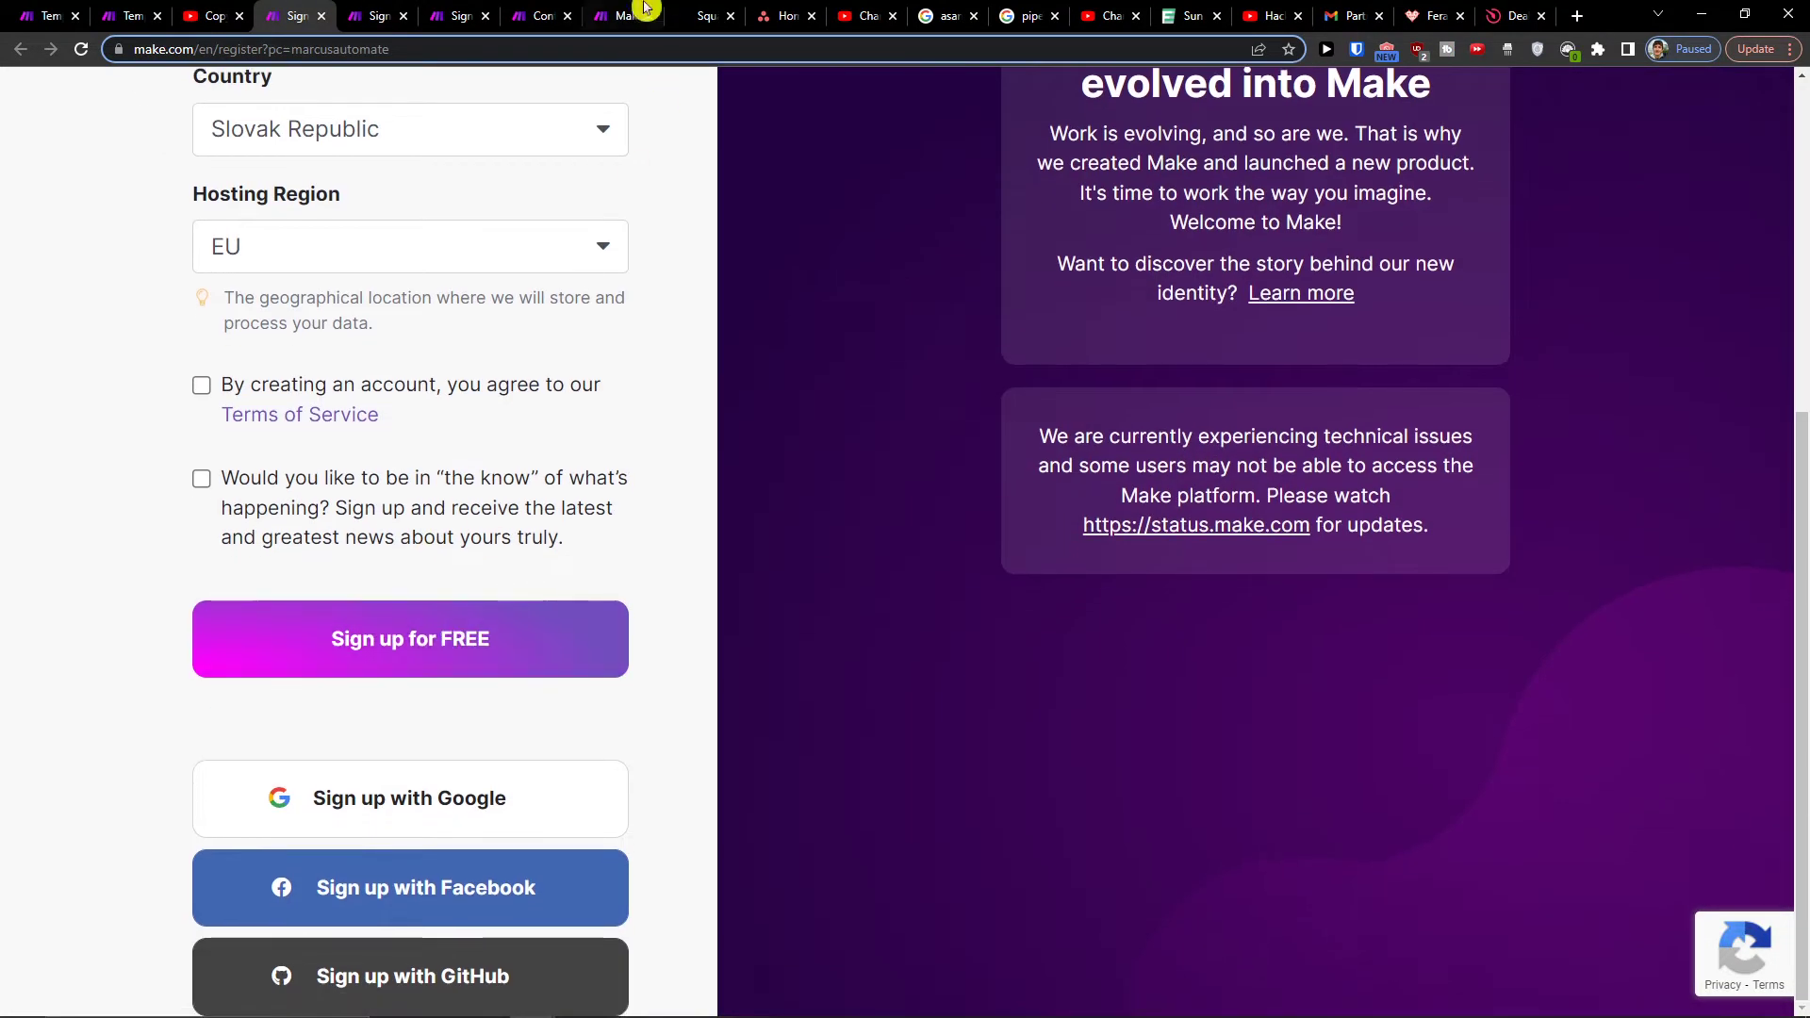
# - Switch to the make.com homepage tab
pyautogui.click(644, 12)
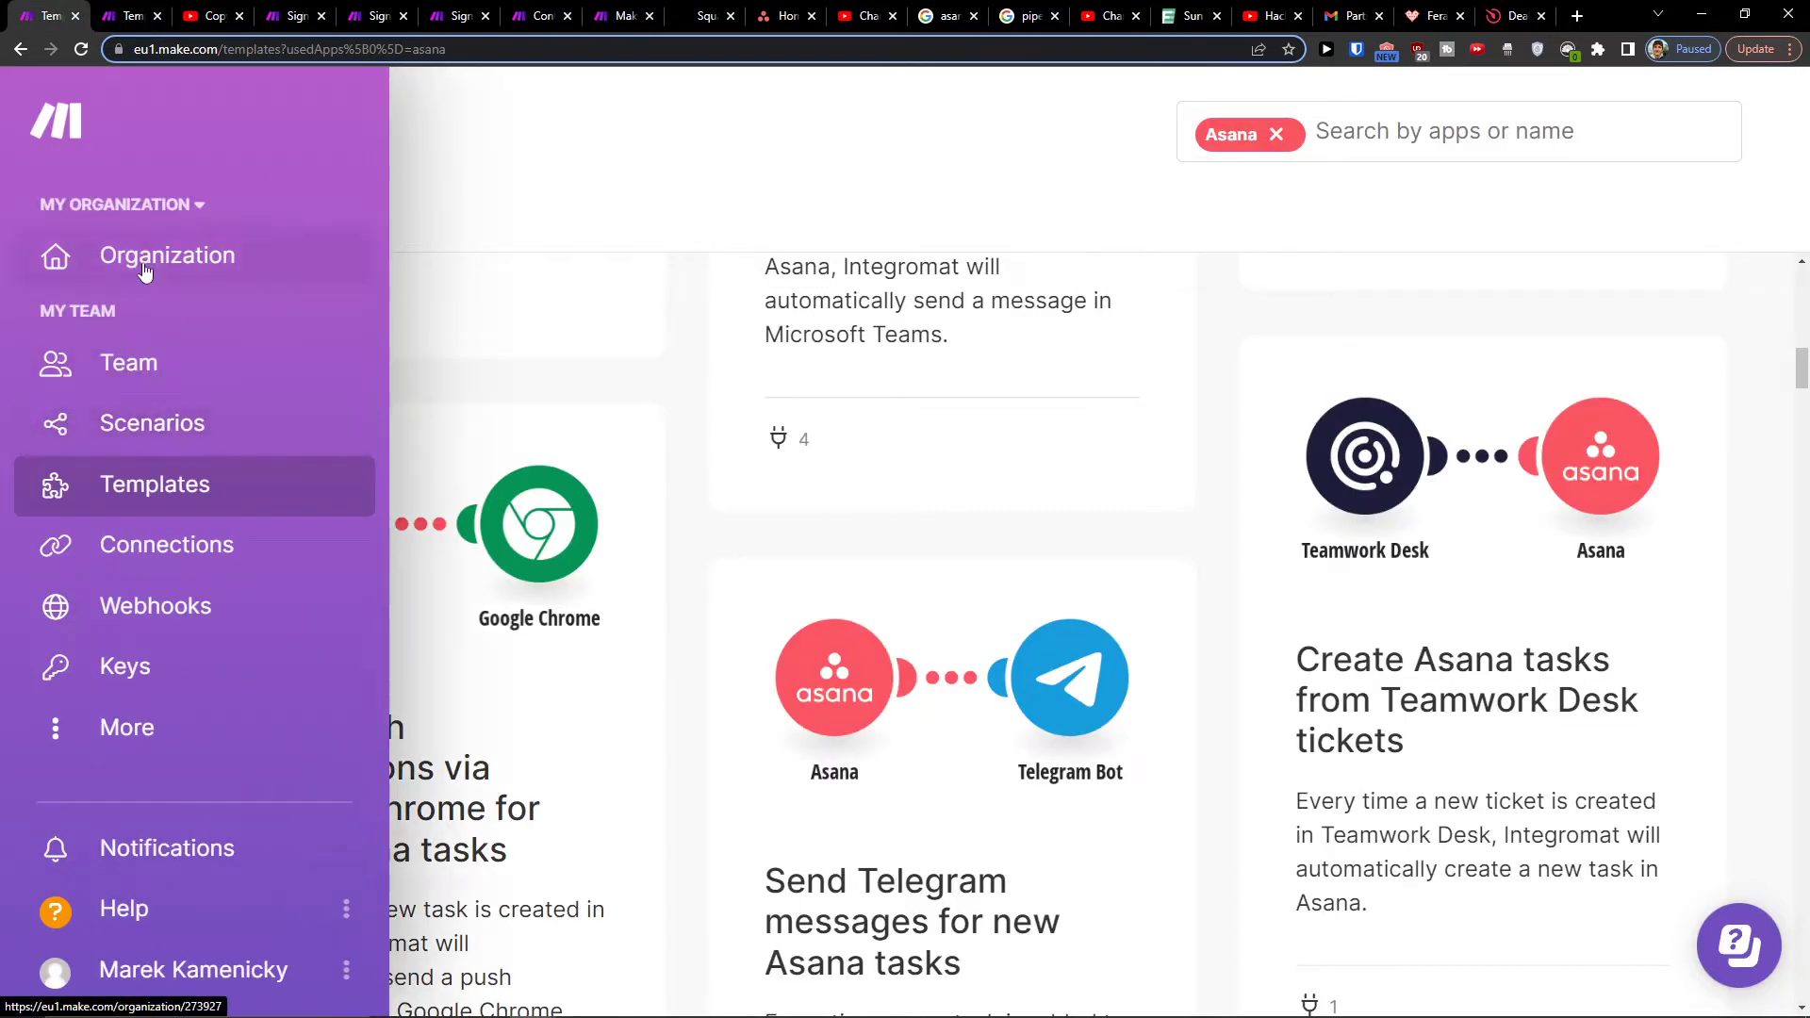
# - Create a new scenario from Scenarios and pick Asana as the first module's app
pyautogui.click(168, 431)
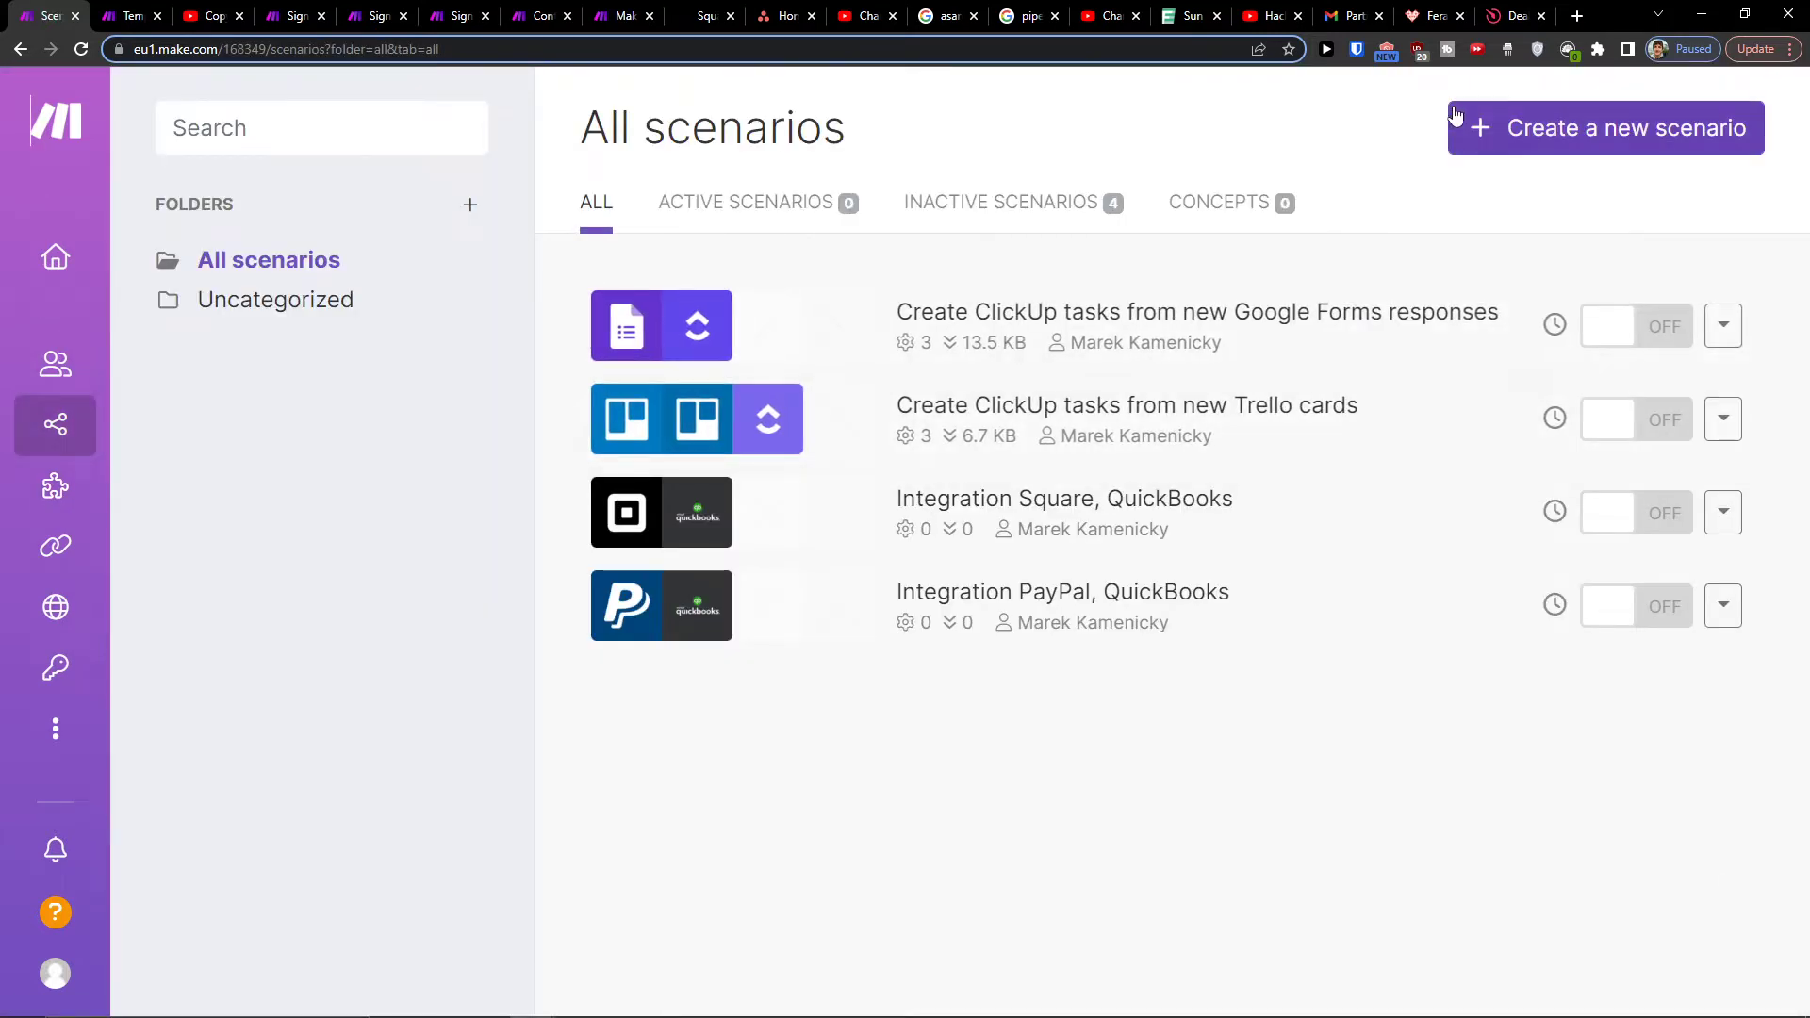
pyautogui.click(1524, 131)
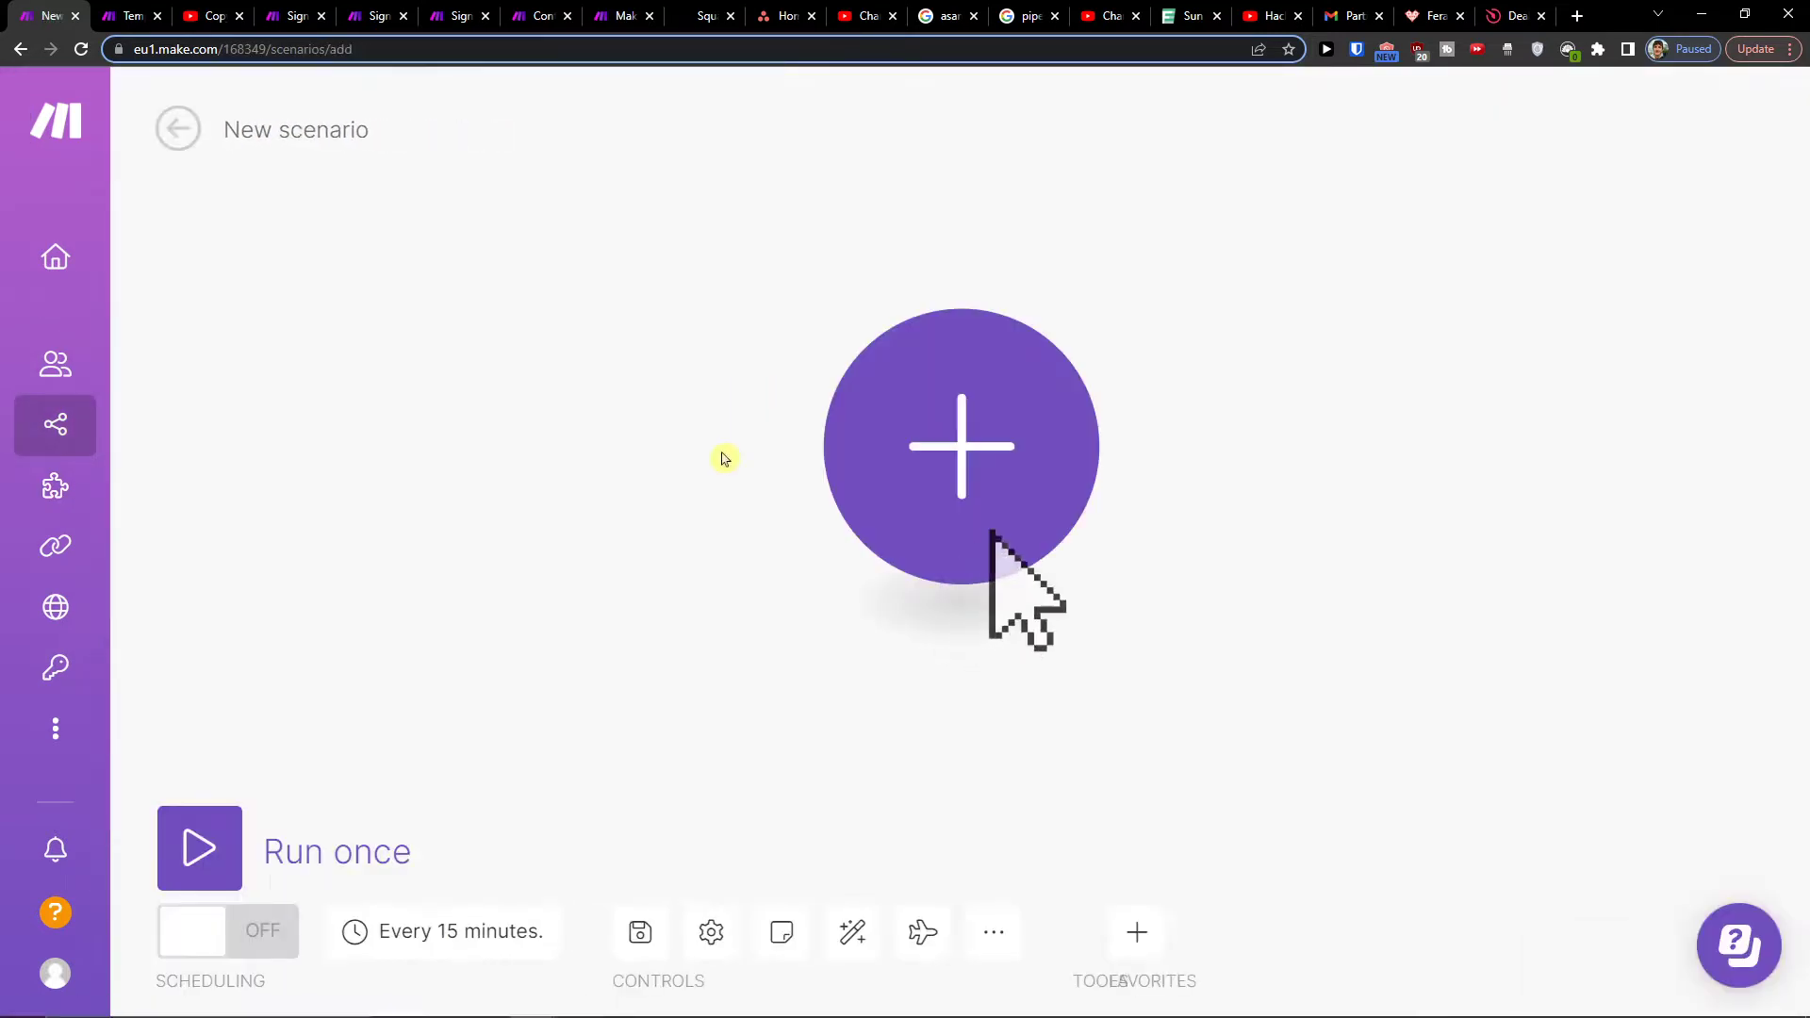
pyautogui.click(970, 493)
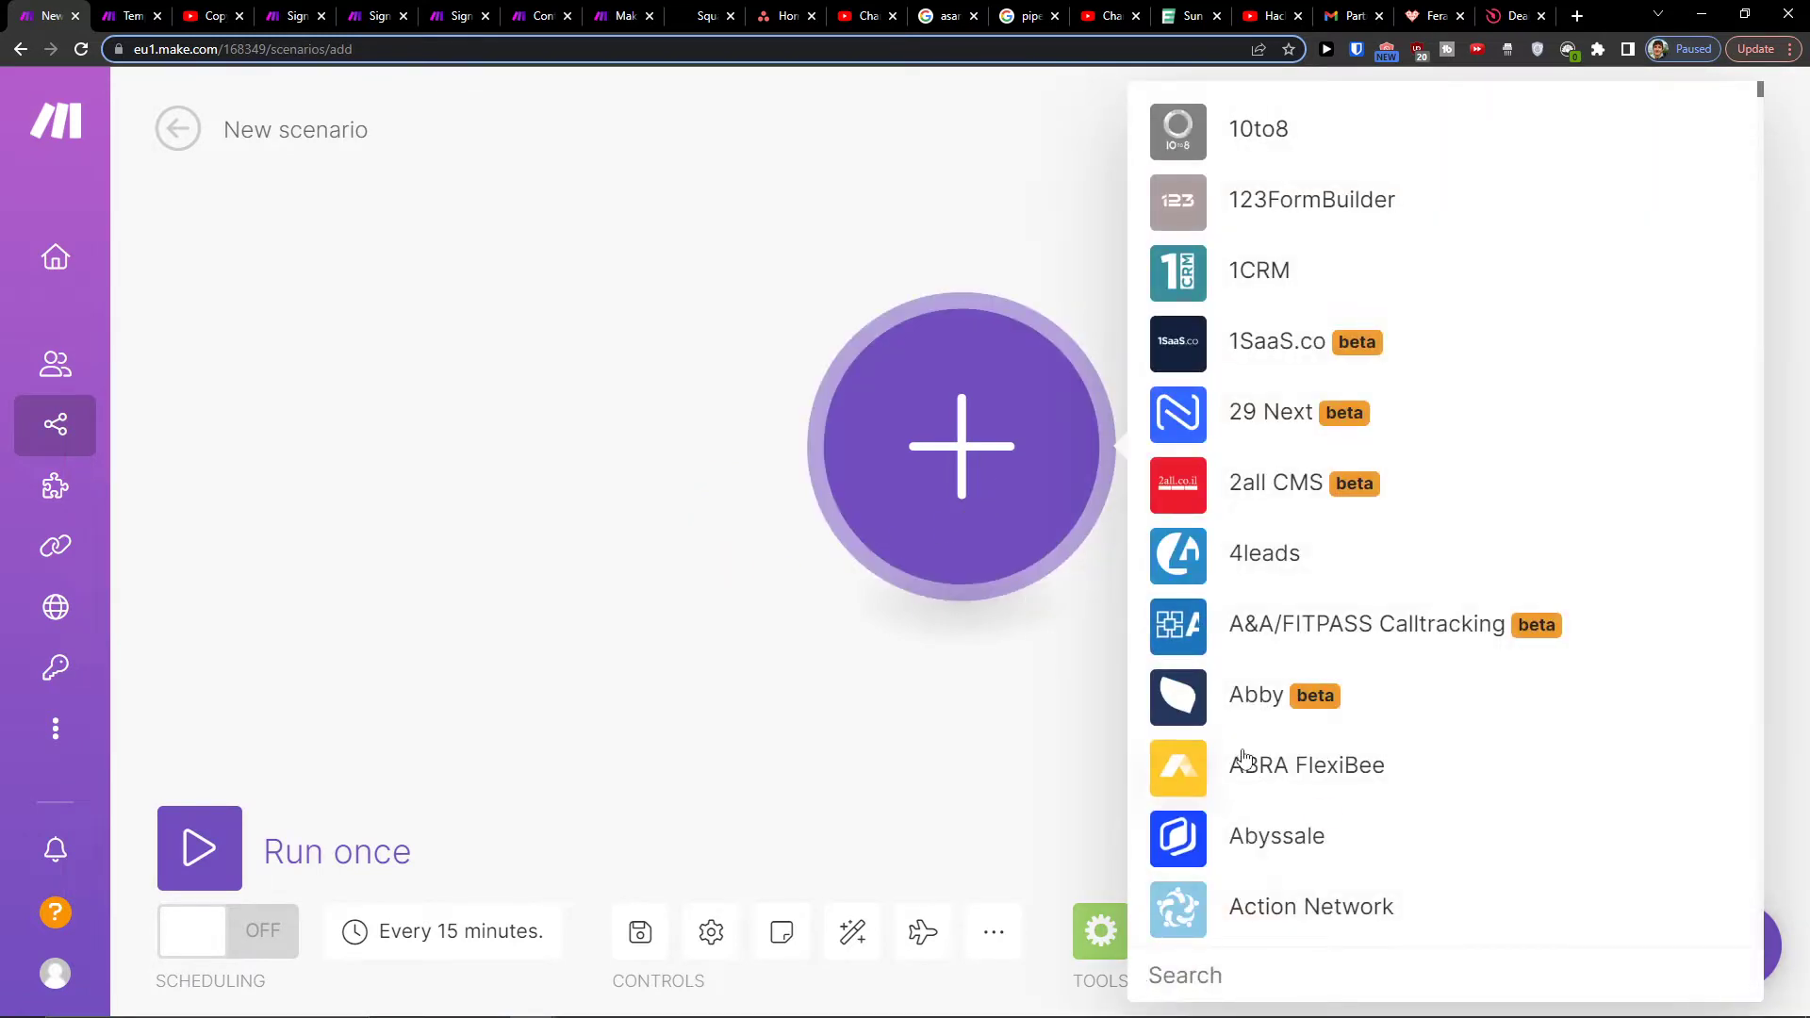
pyautogui.write('asana')
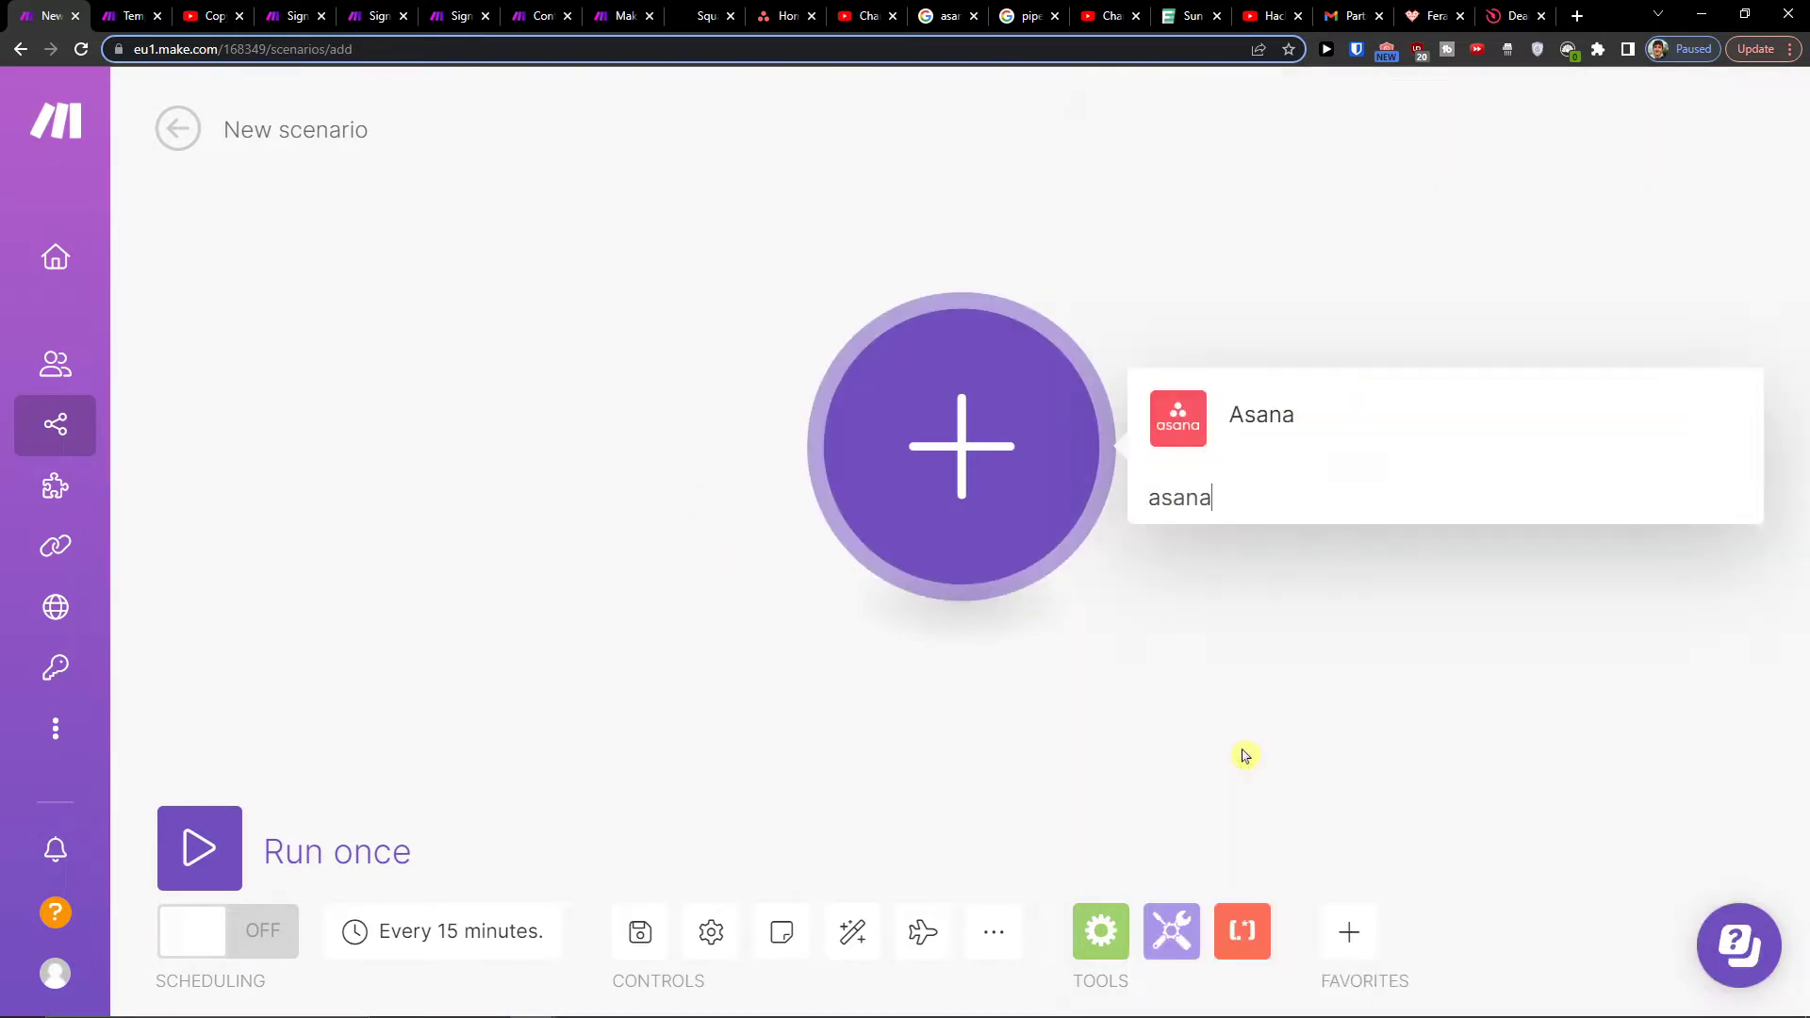
pyautogui.click(1264, 424)
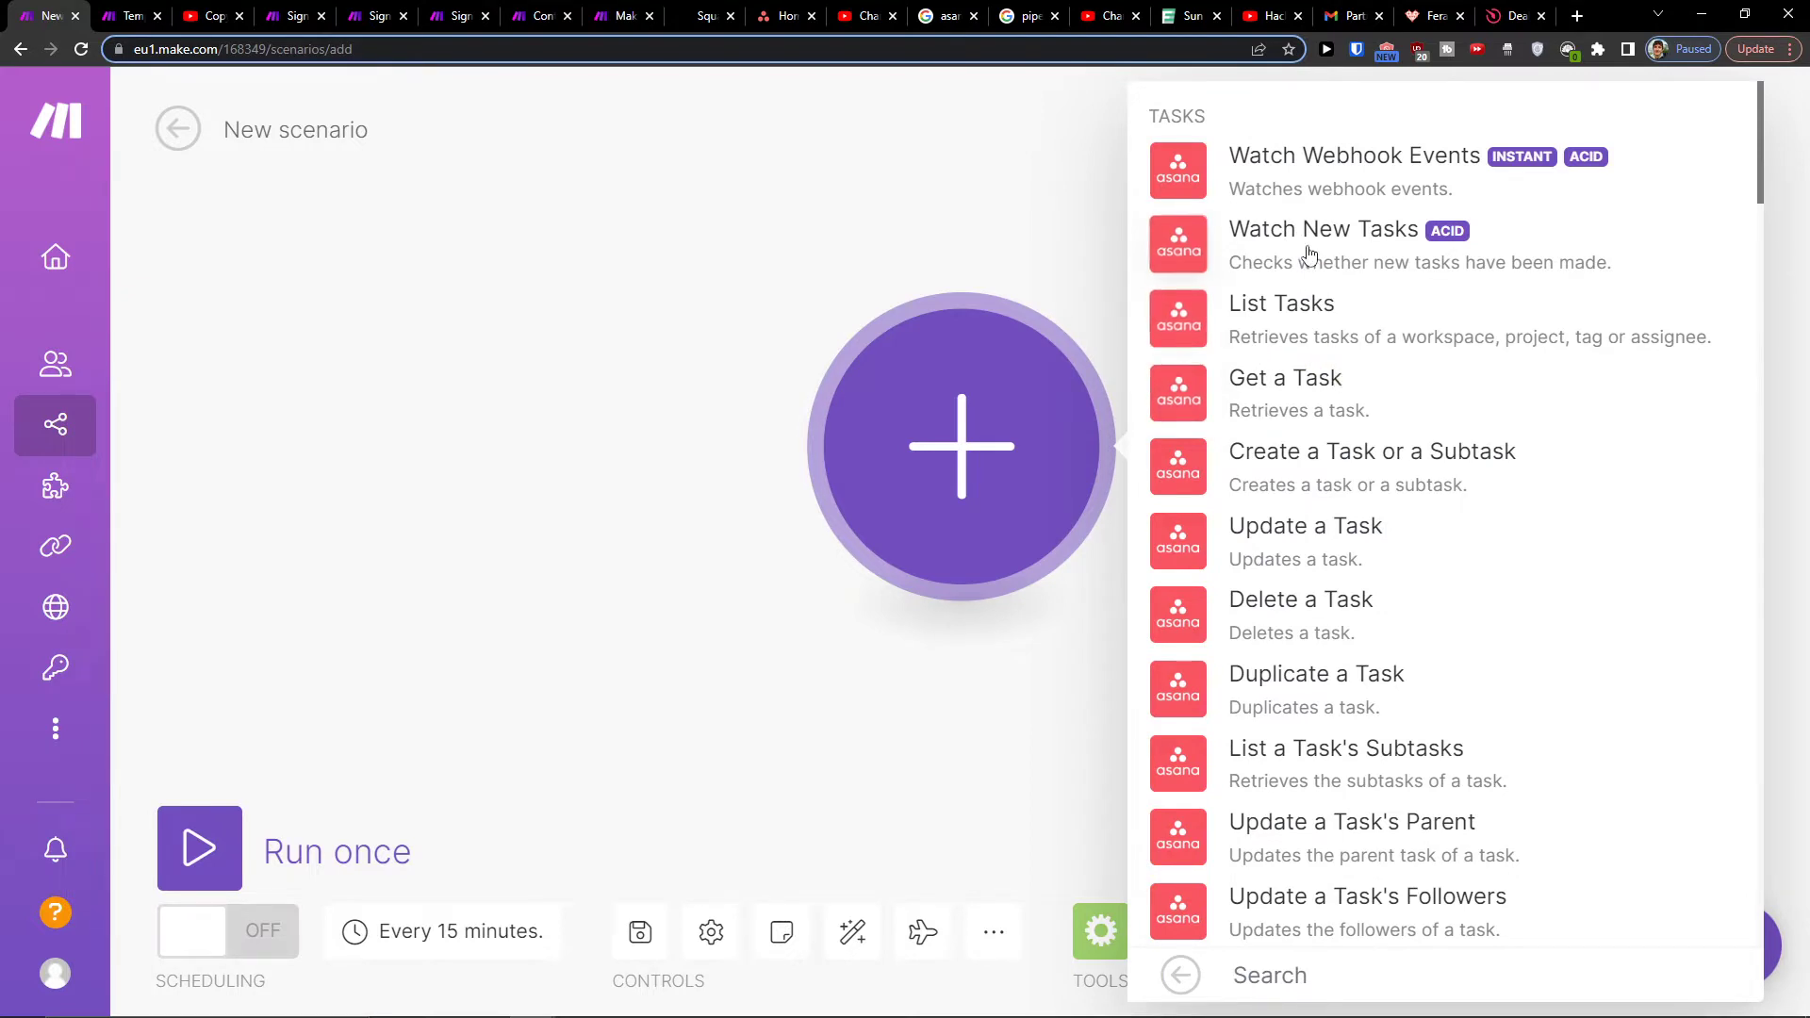
# - Configure Watch New Tasks filtered by Project: Marketing1 workspace, Youtube project
pyautogui.click(1402, 268)
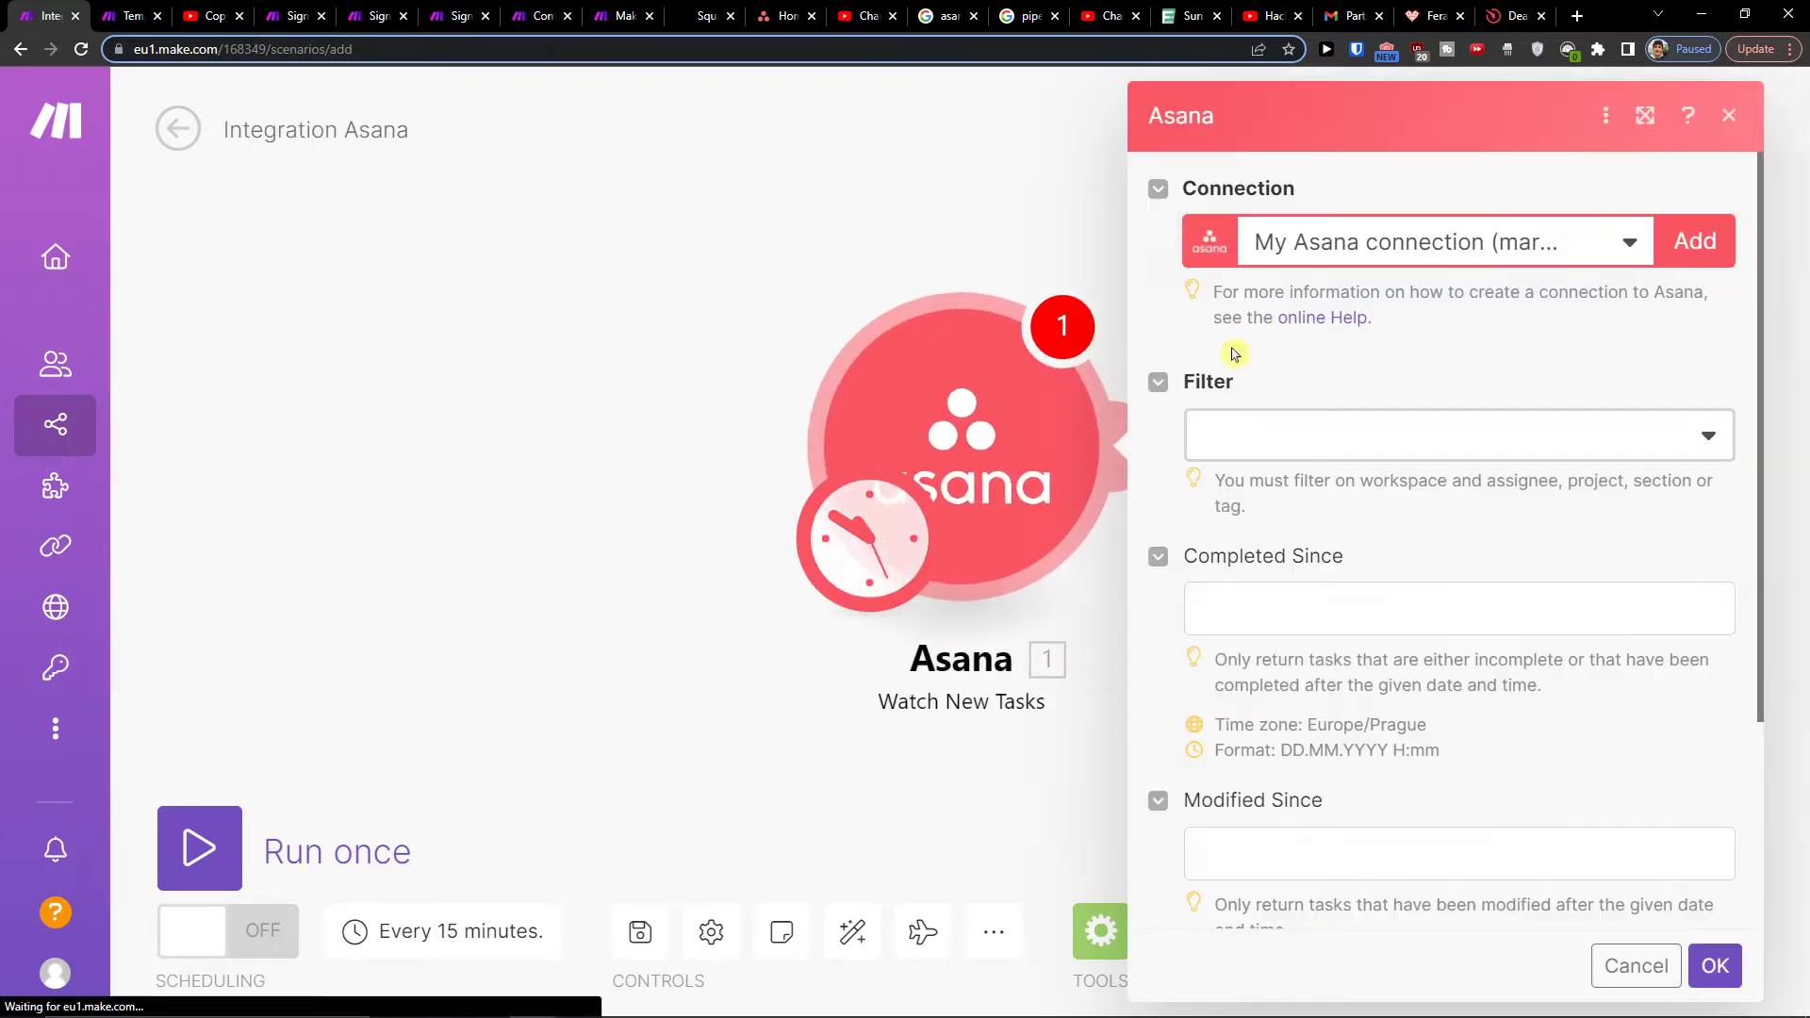
pyautogui.click(1233, 425)
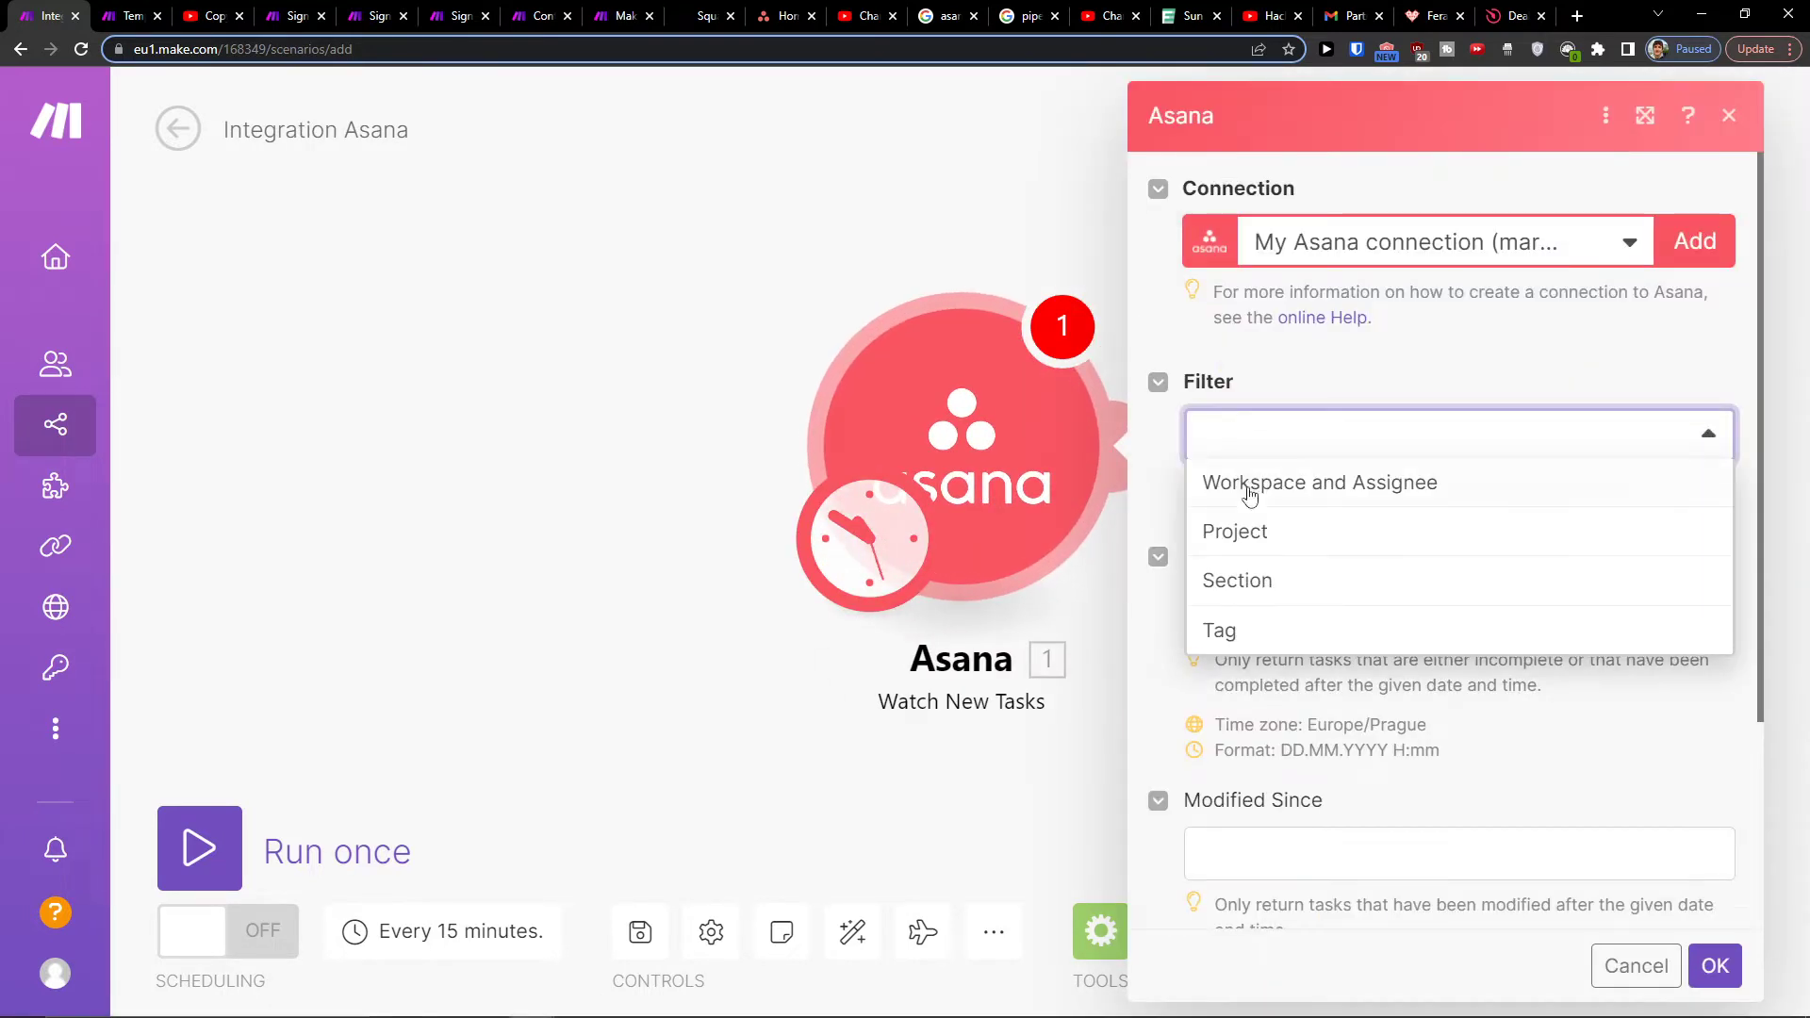
pyautogui.click(1254, 537)
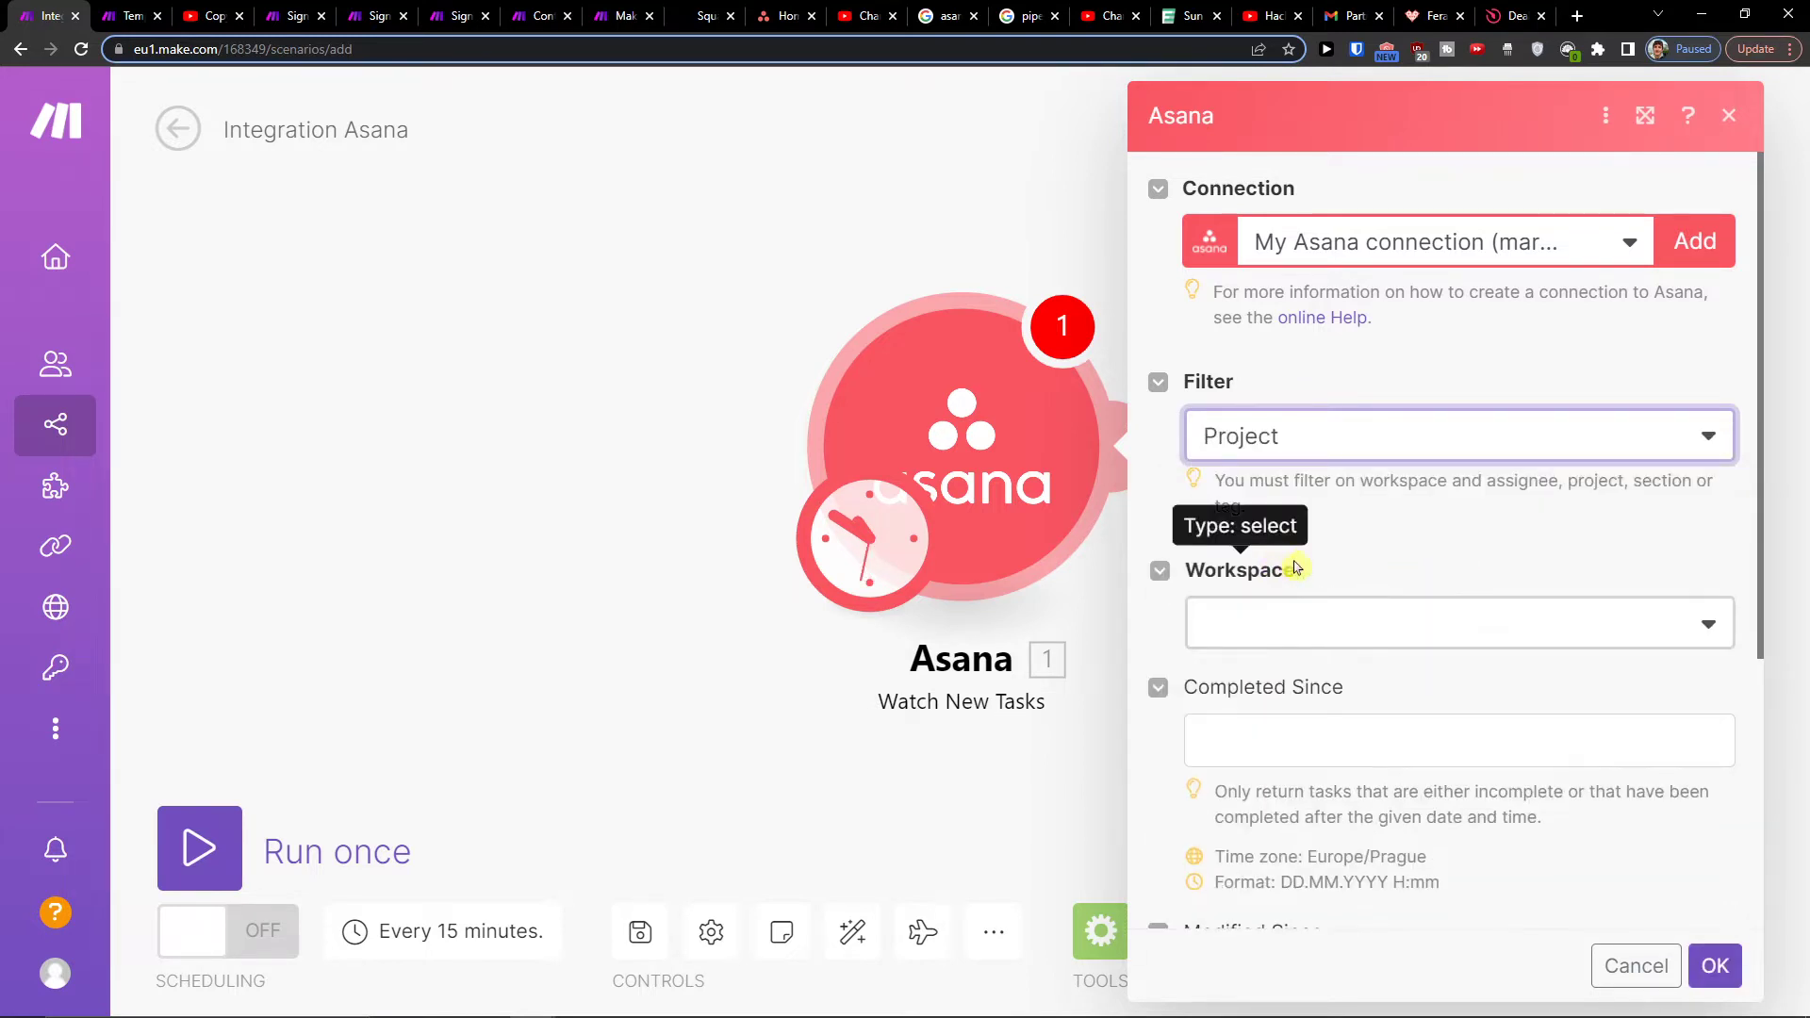
pyautogui.click(1314, 623)
pyautogui.click(1315, 670)
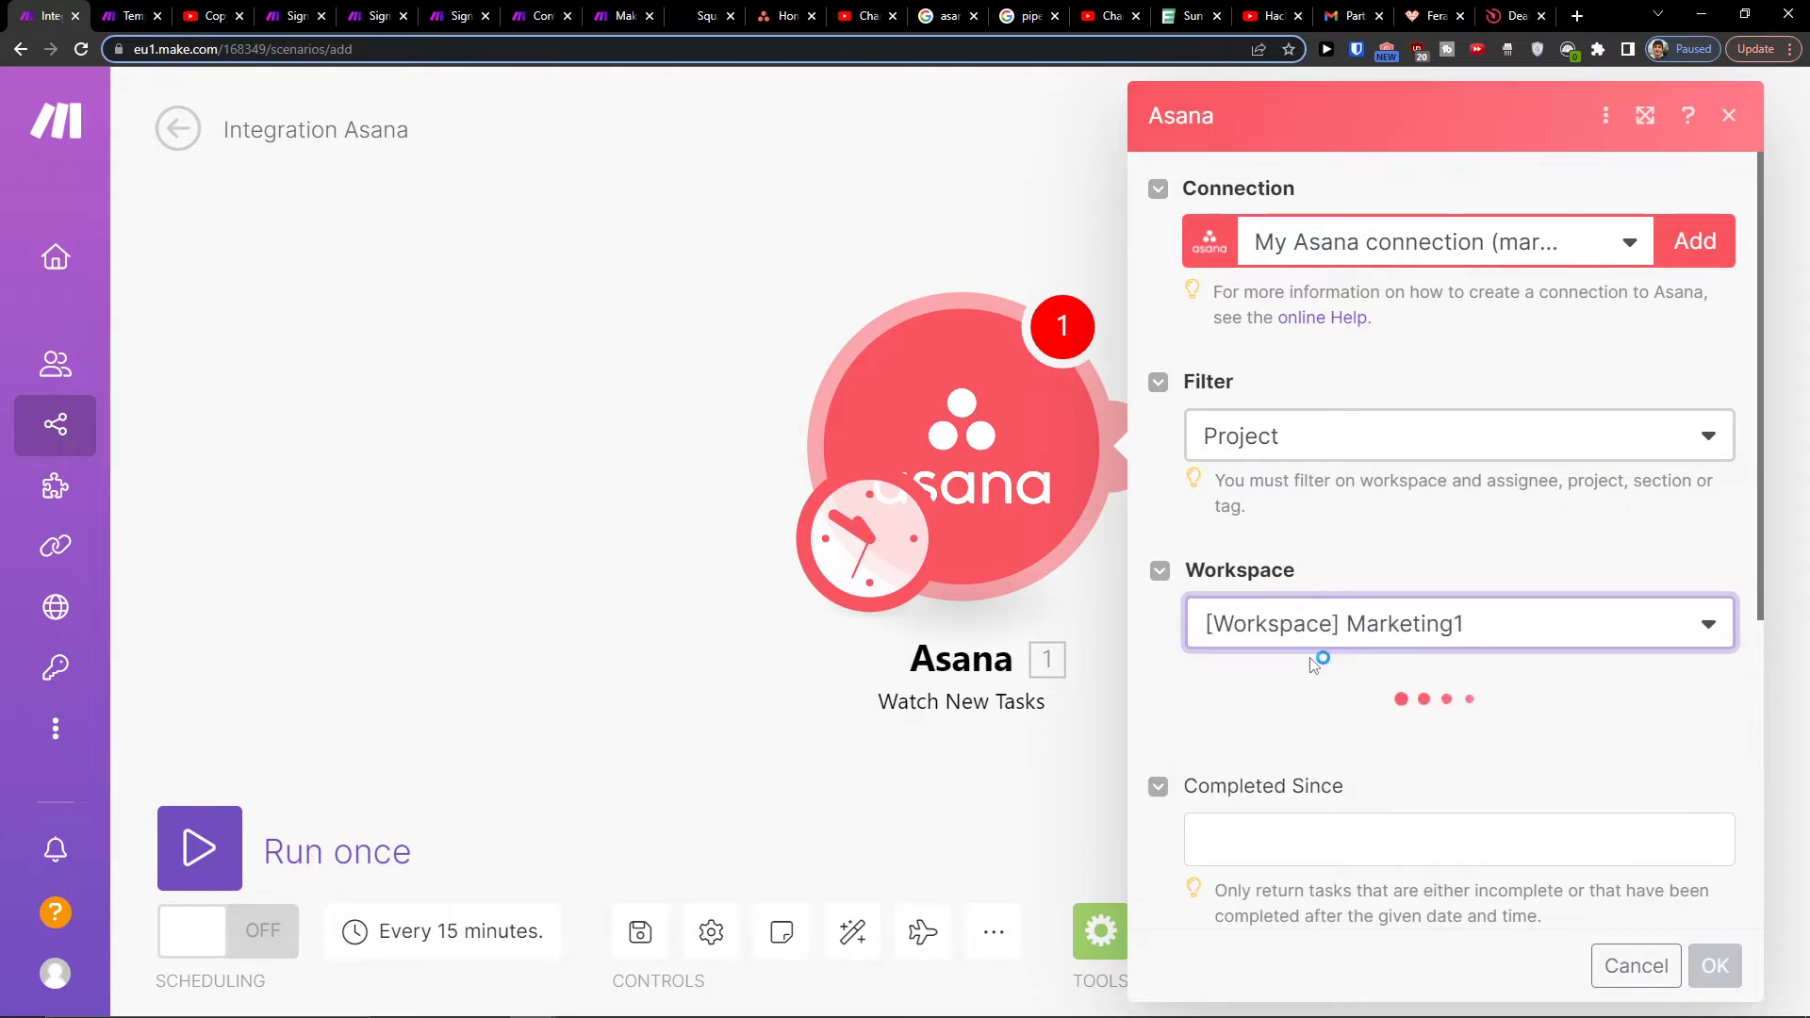
pyautogui.scroll(-1, 1379, 679)
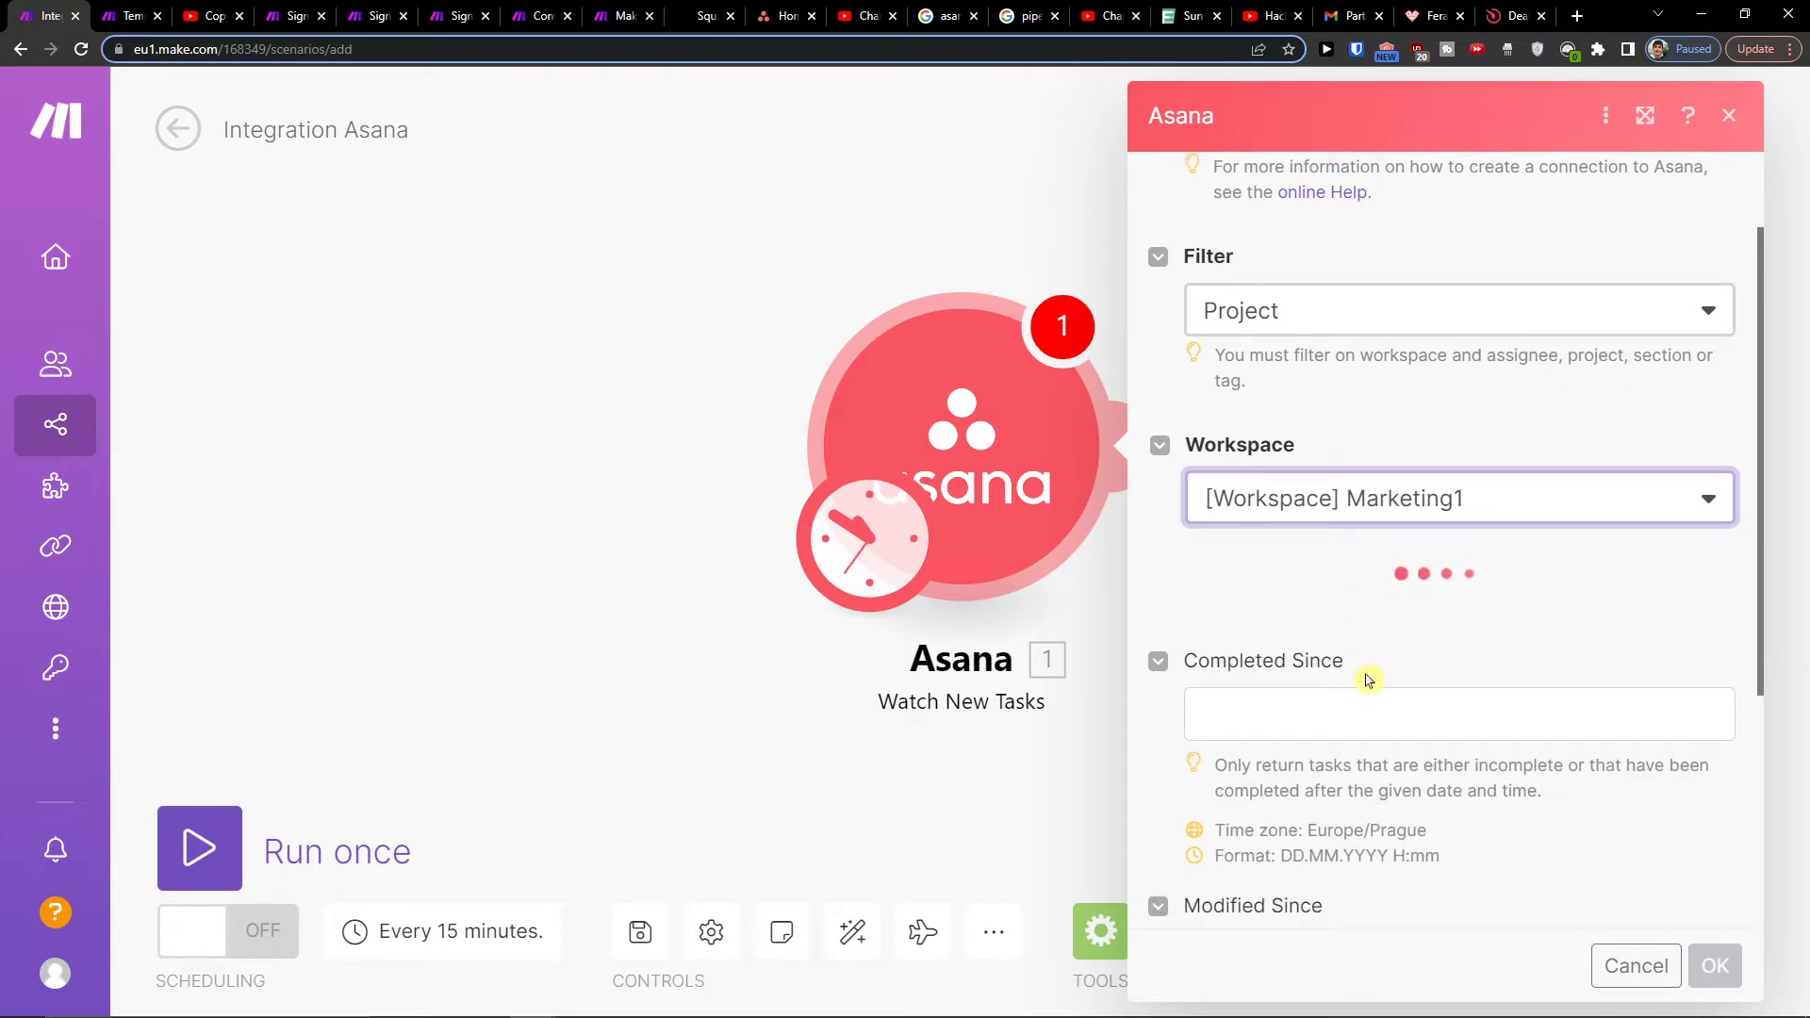
pyautogui.scroll(-1, 1366, 672)
pyautogui.click(1329, 488)
pyautogui.click(1331, 586)
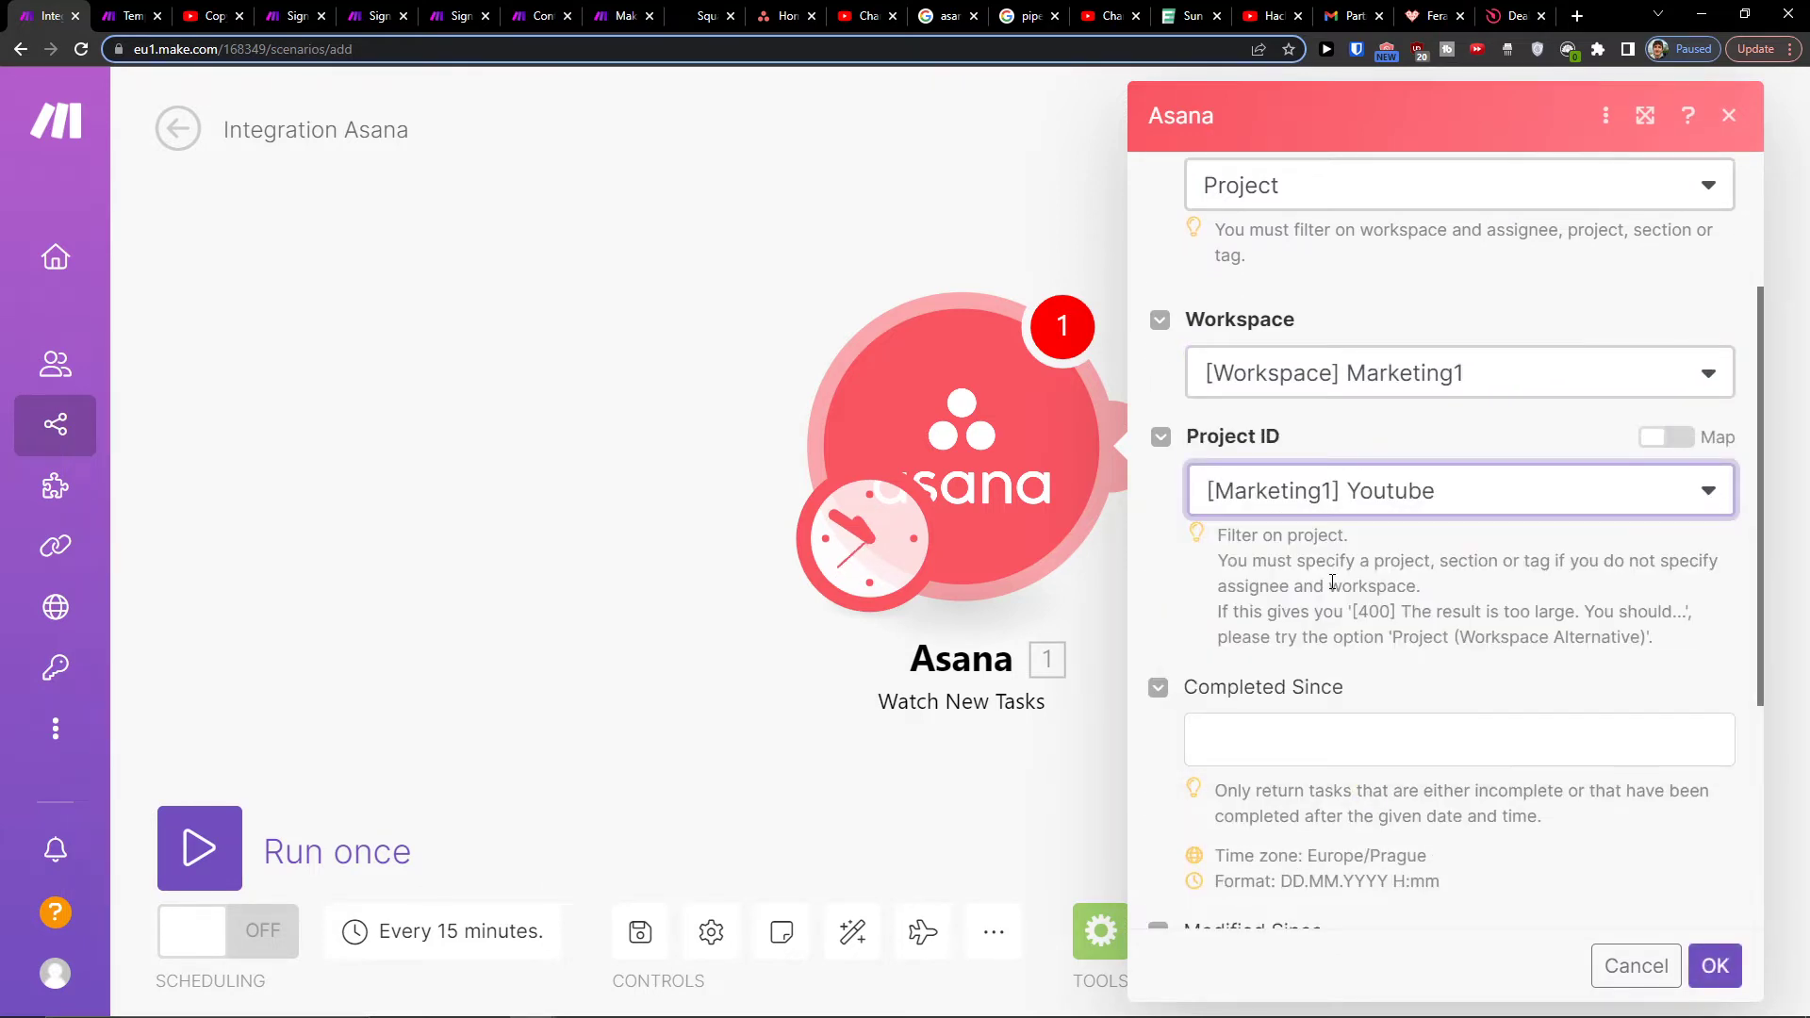
pyautogui.scroll(-1, 1533, 850)
pyautogui.scroll(-1, 1527, 837)
pyautogui.scroll(-1, 1529, 836)
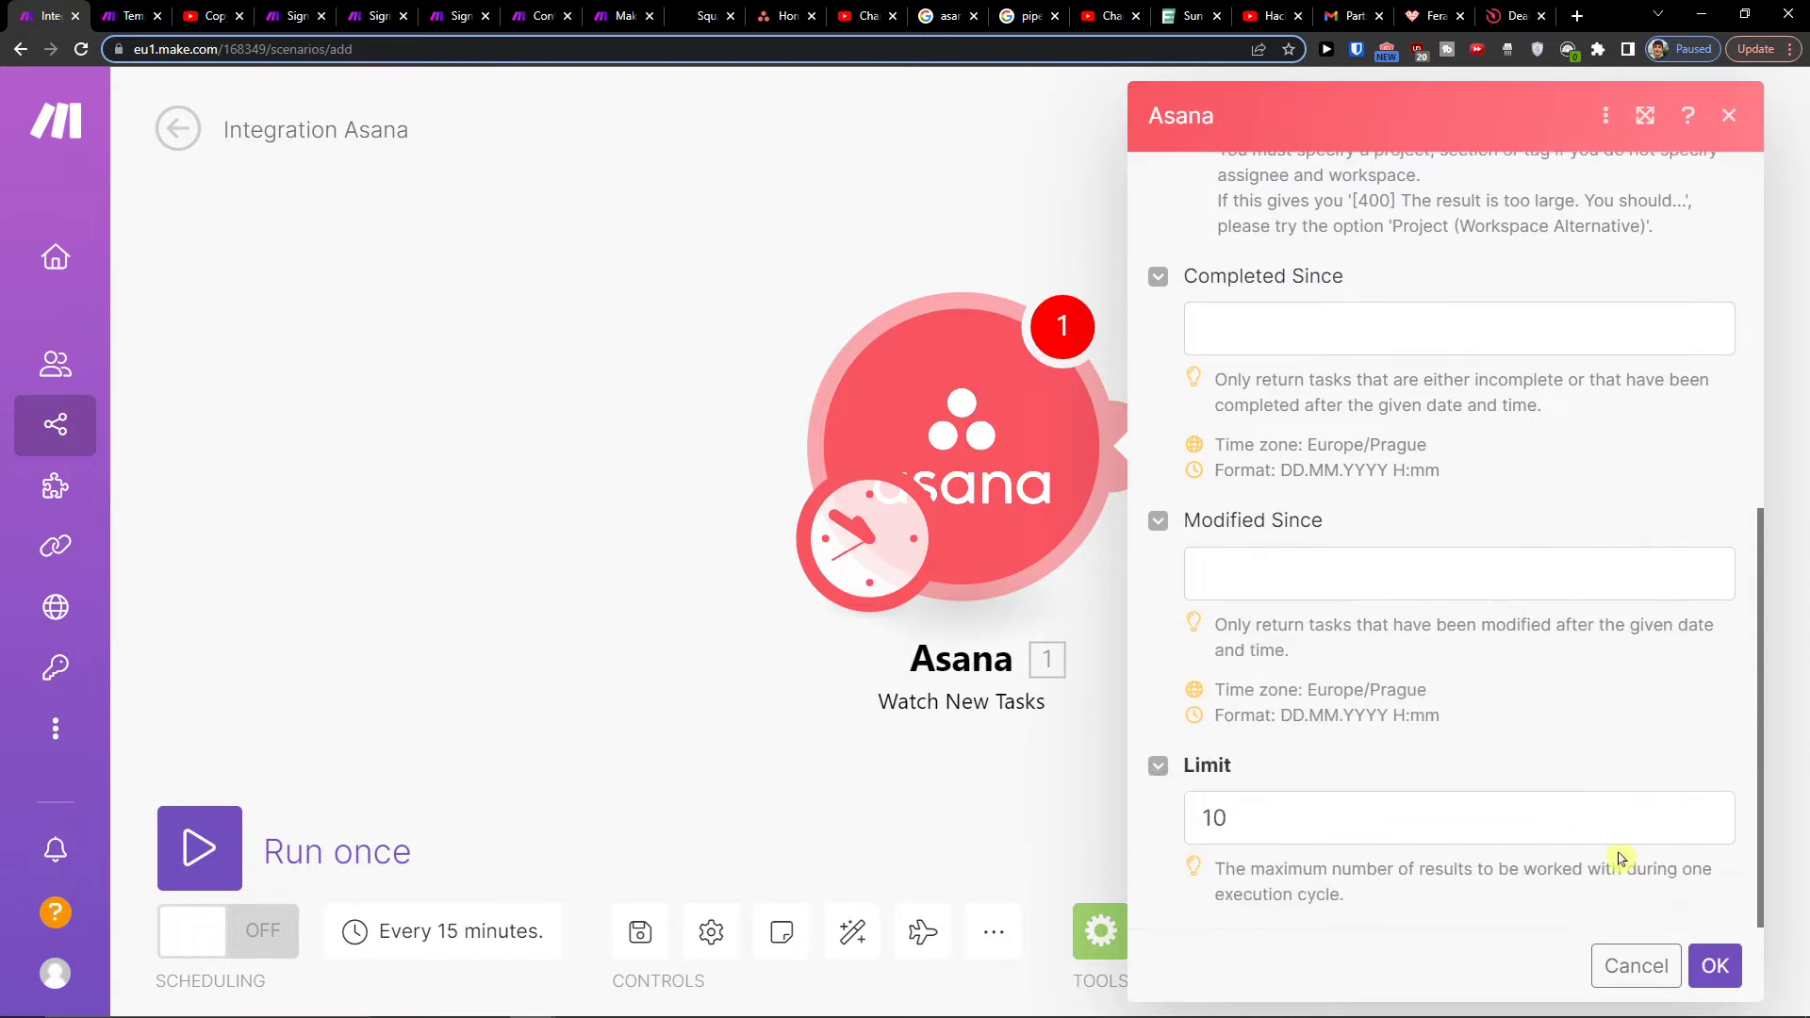
pyautogui.click(1715, 965)
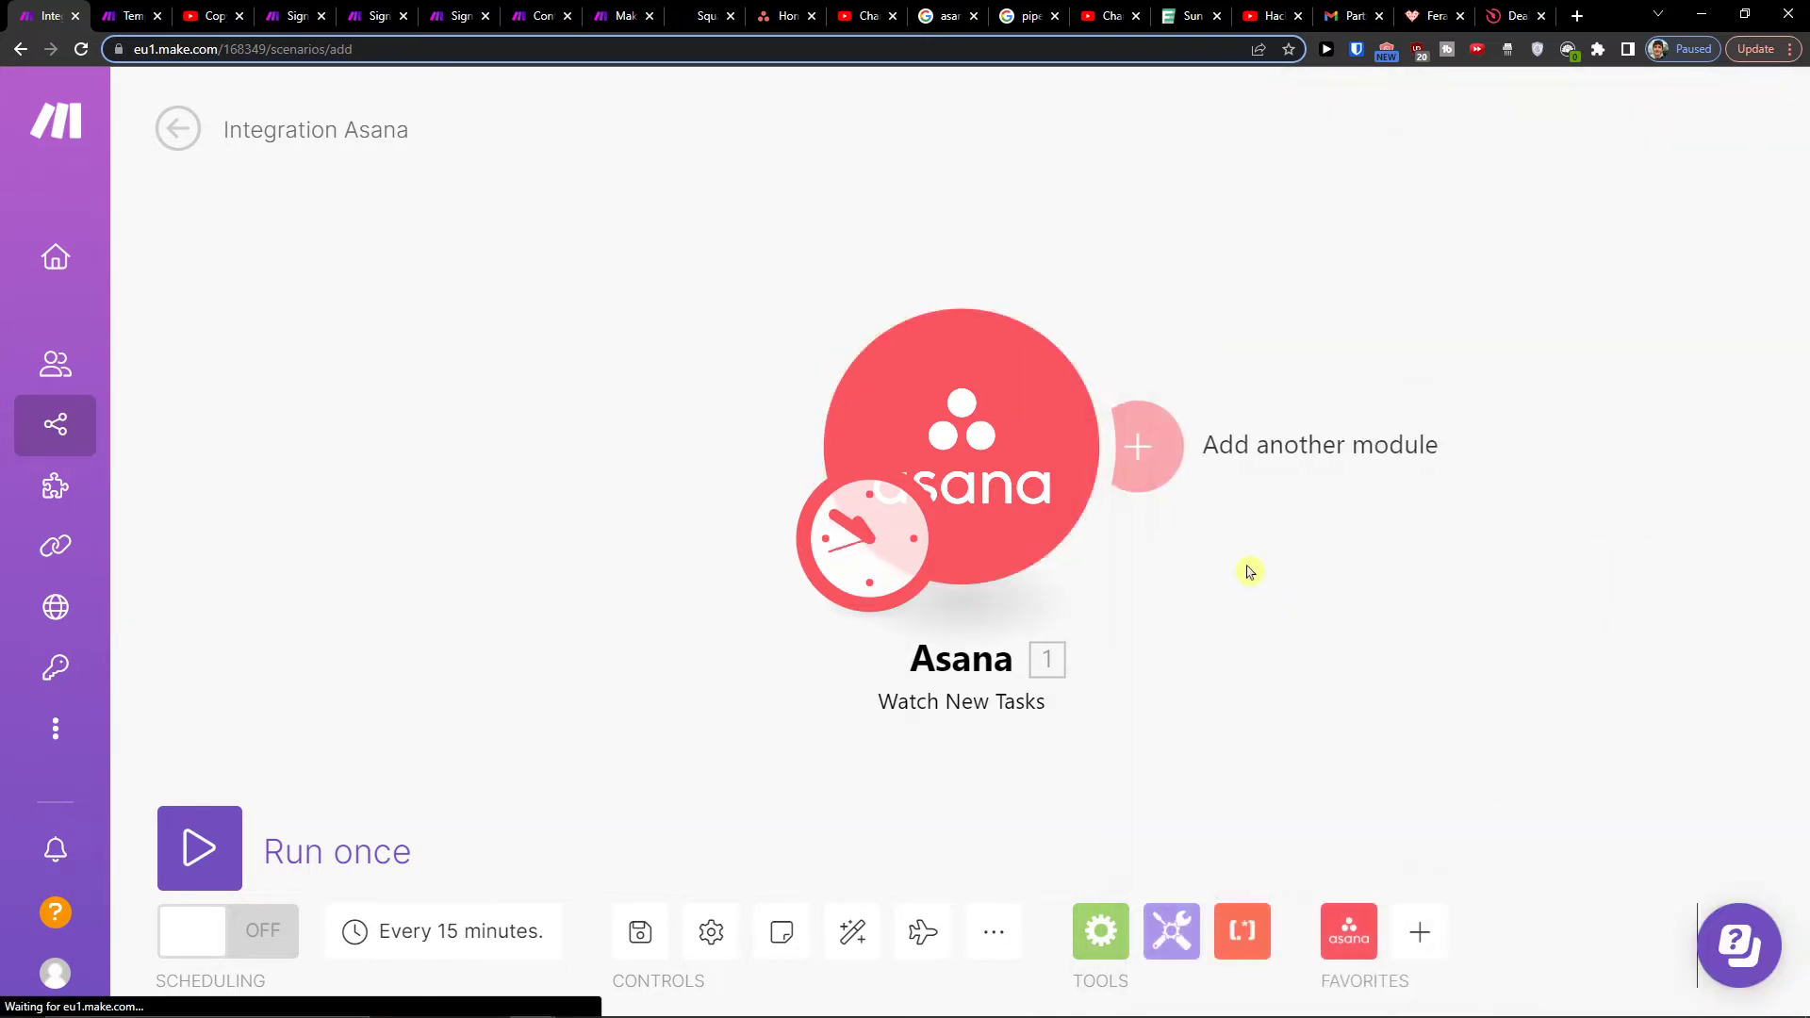
# - Add a second module after the Asana trigger and choose Microsoft 365 Excel
pyautogui.click(913, 442)
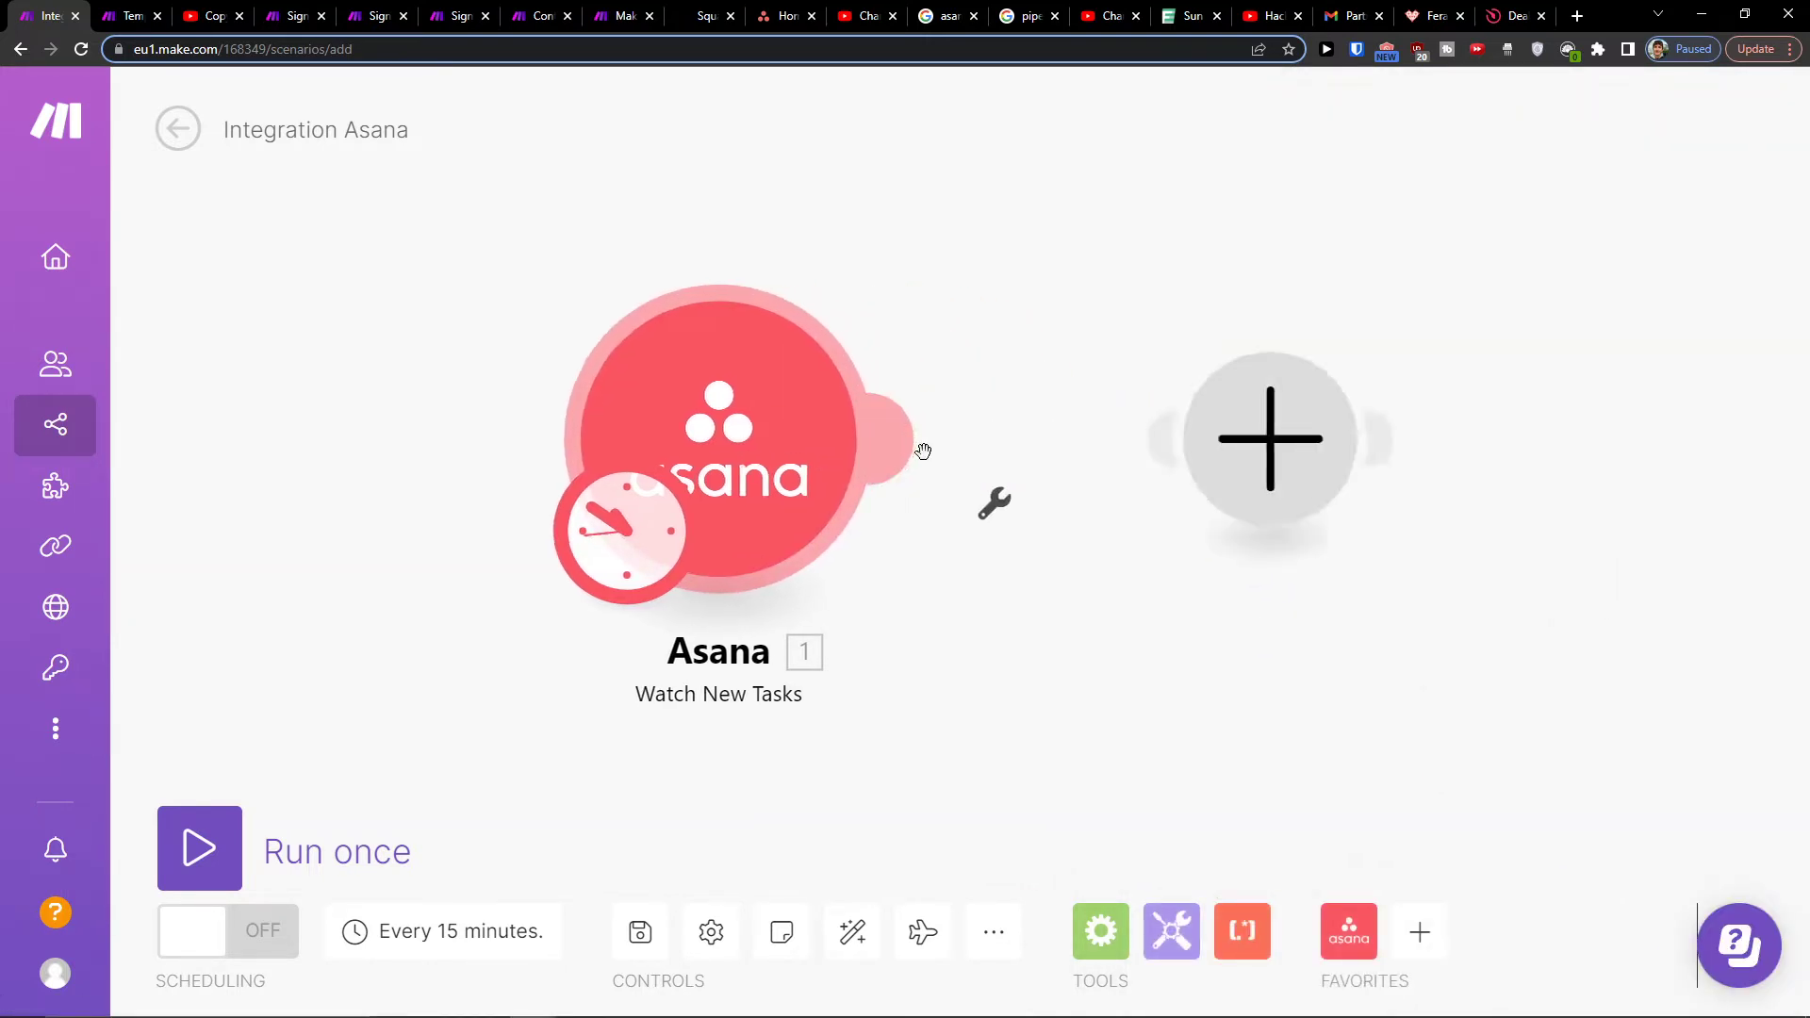
pyautogui.click(705, 473)
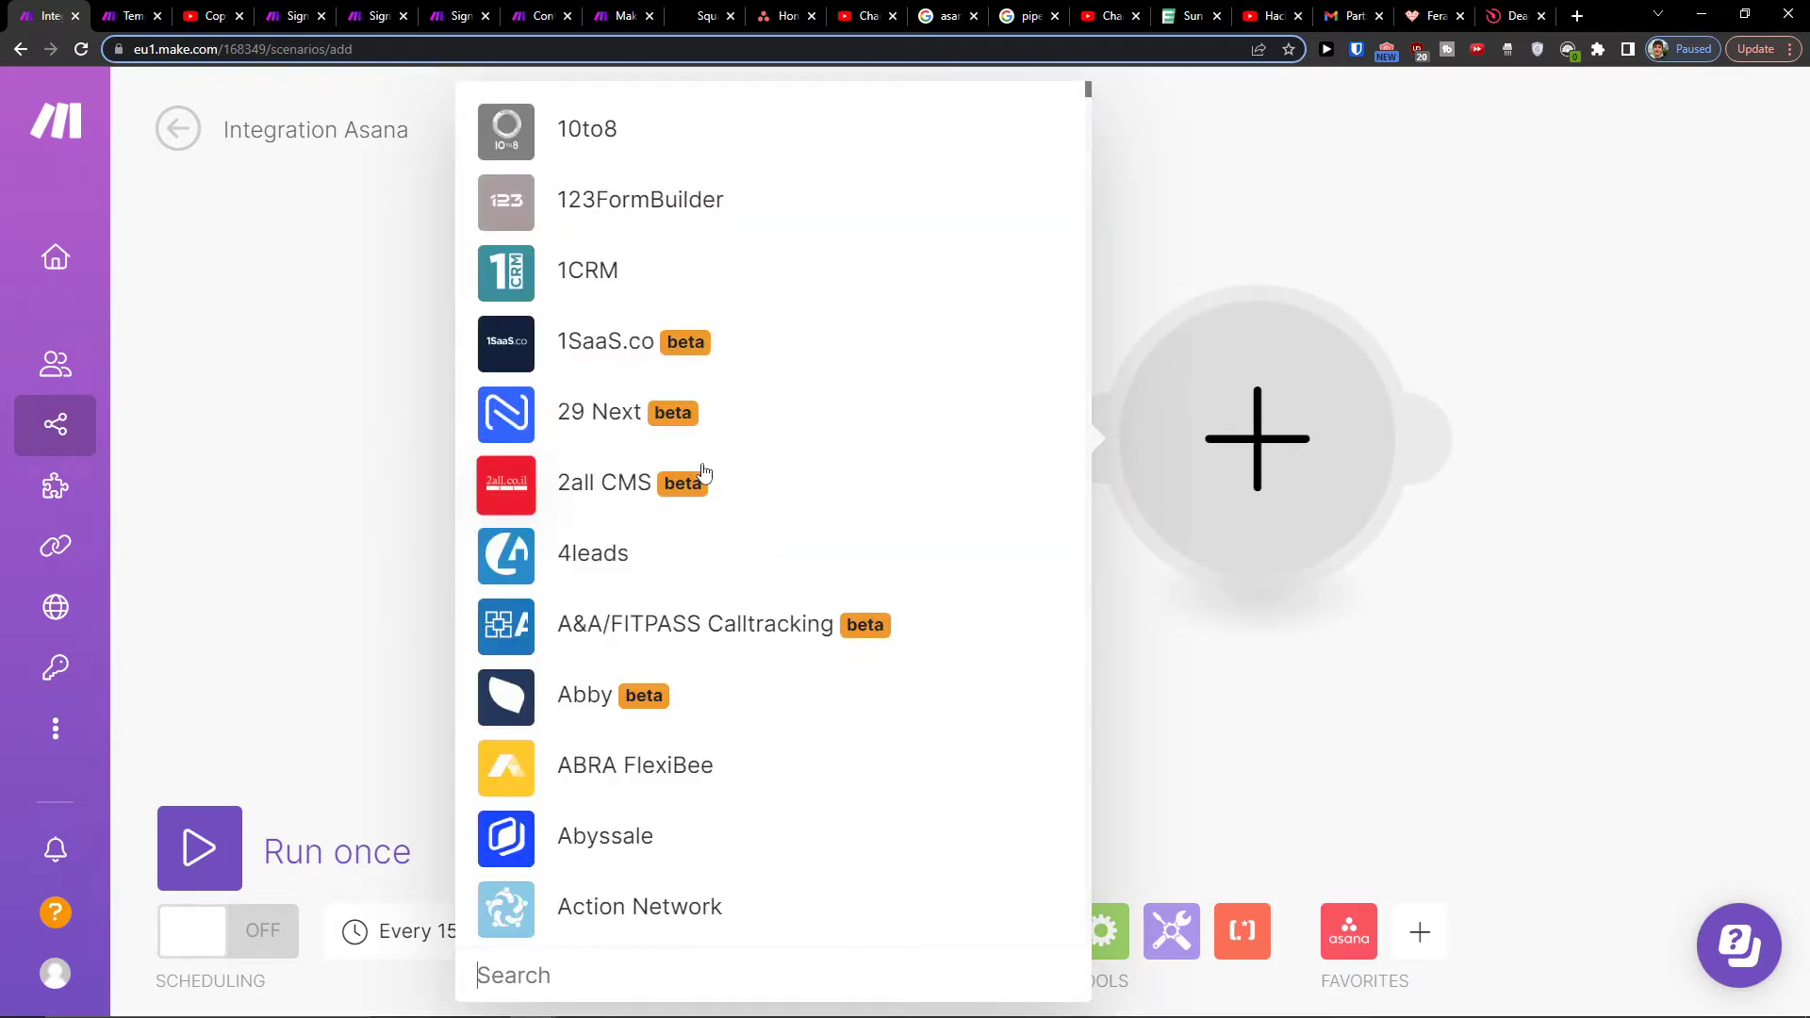
pyautogui.write('exce')
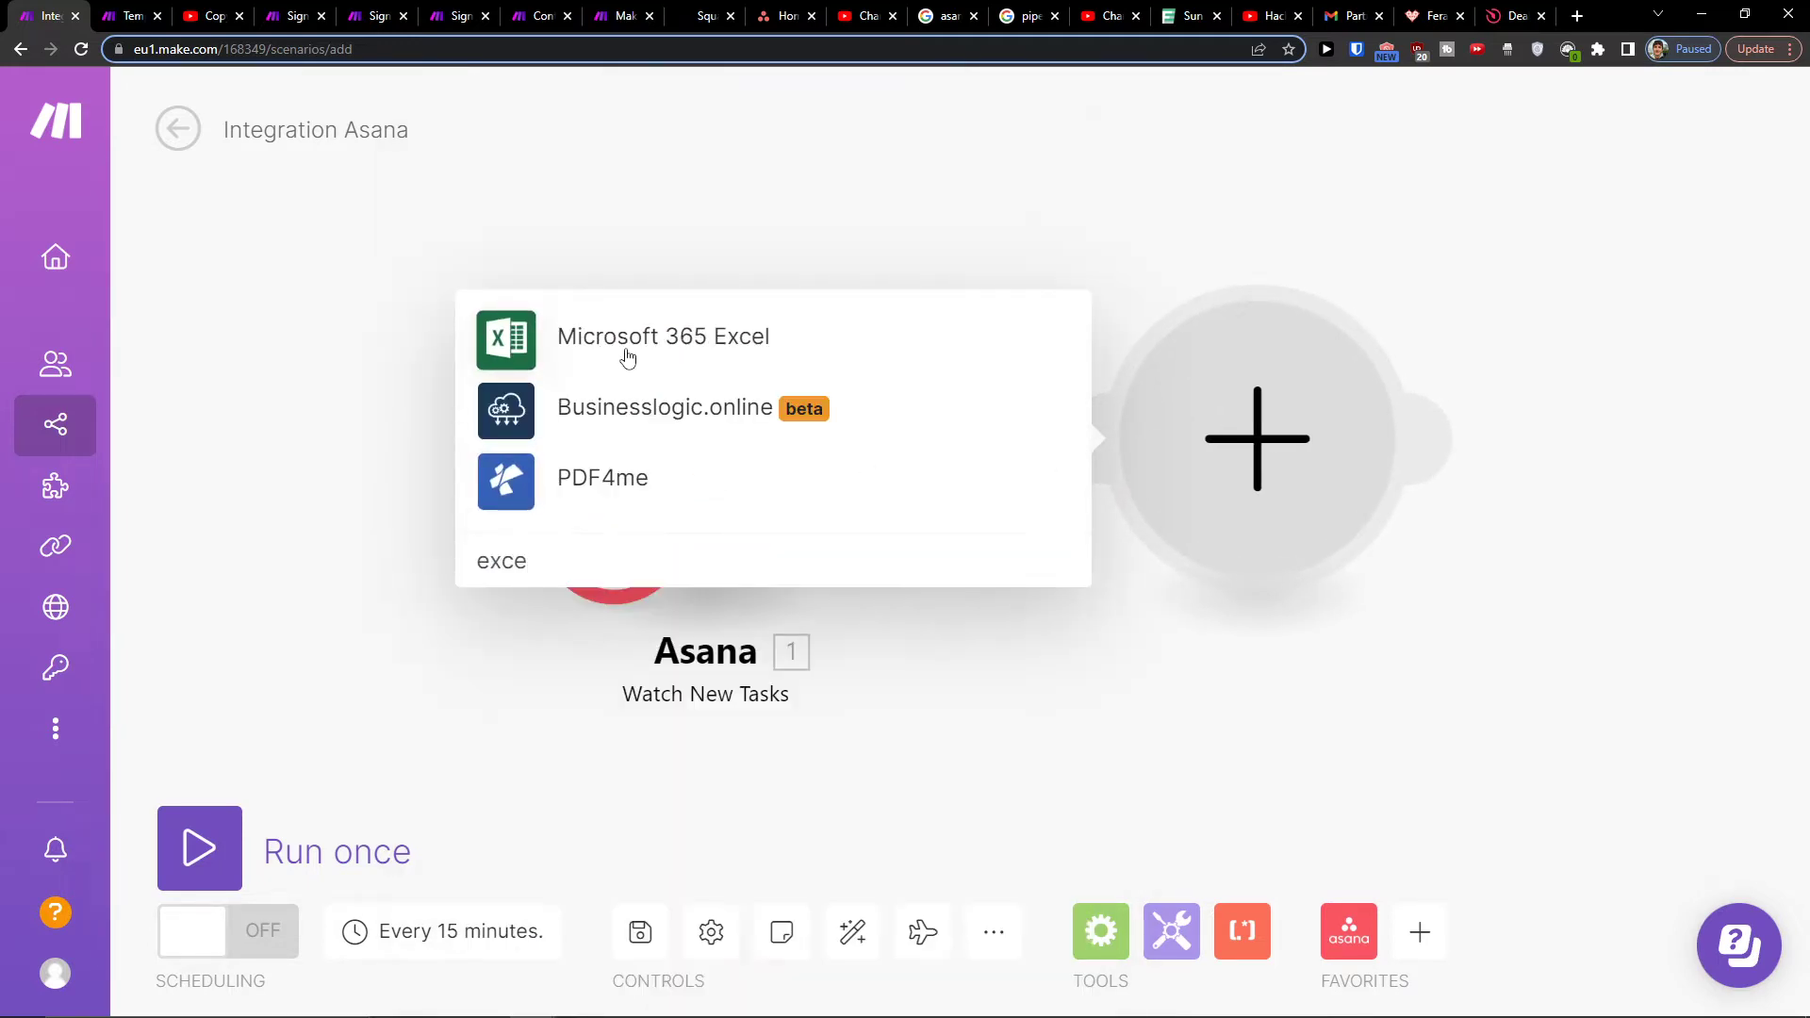
pyautogui.click(628, 357)
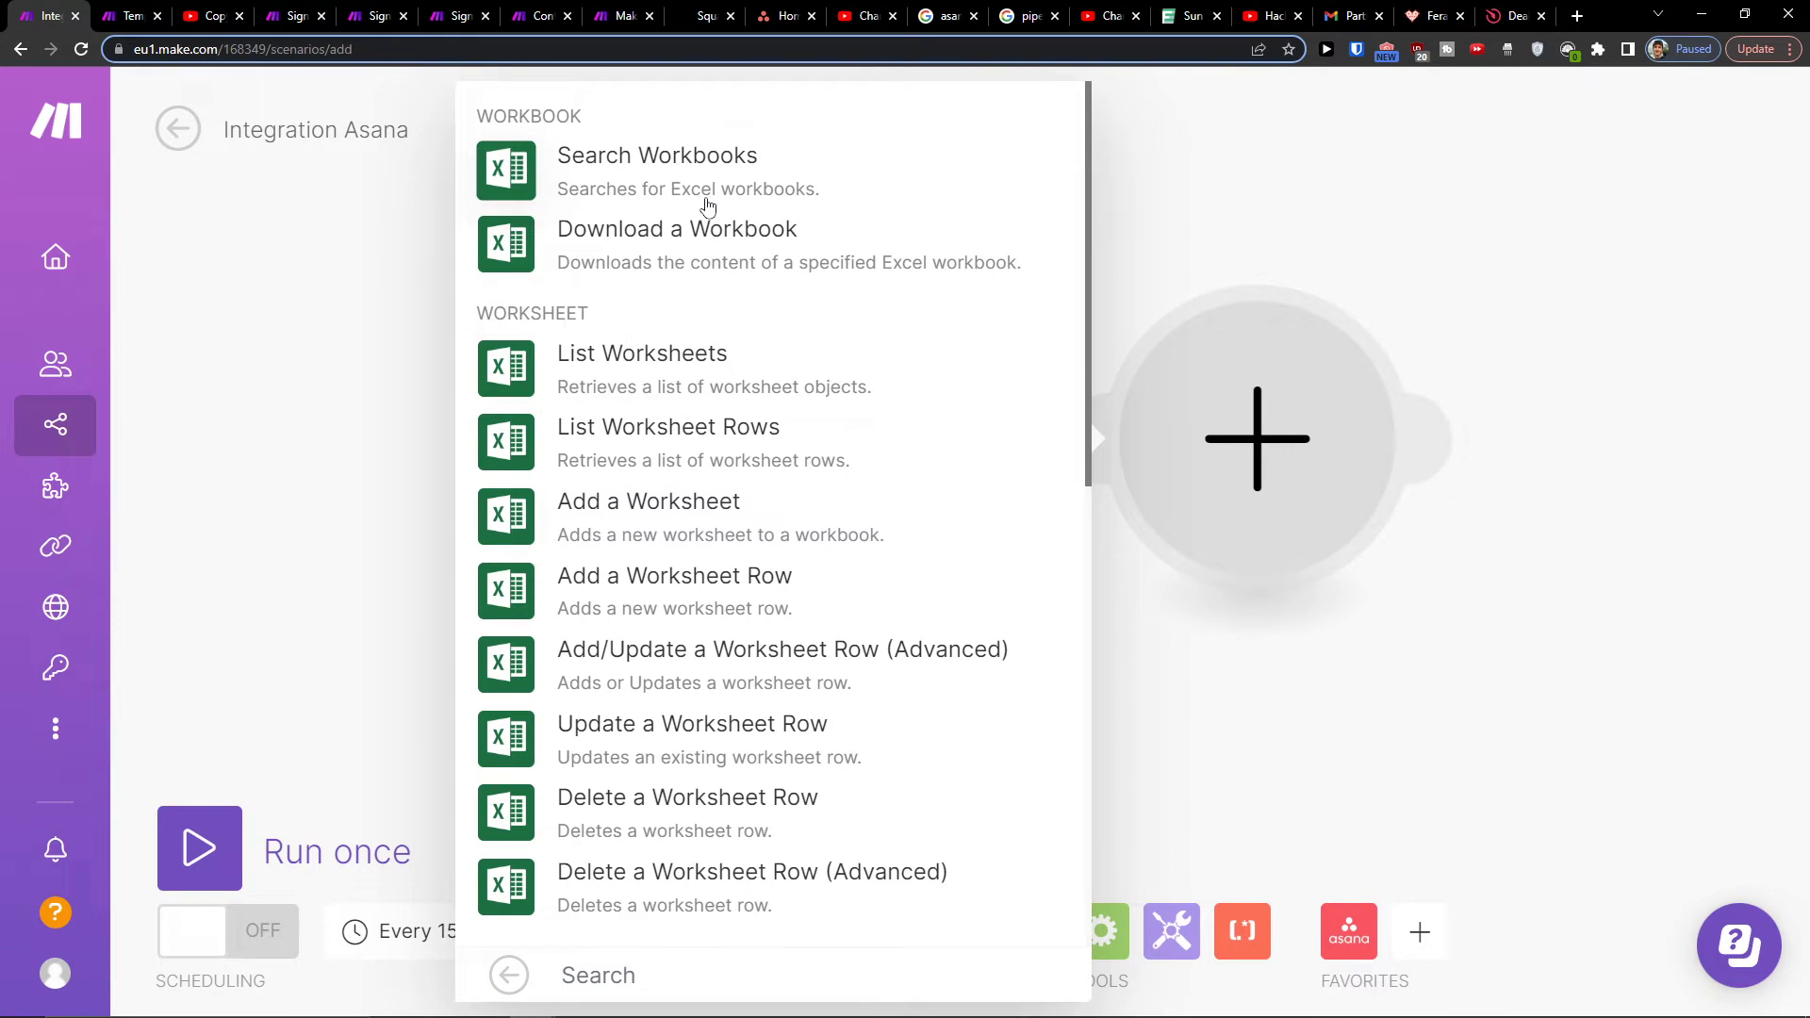
pyautogui.scroll(-1, 680, 354)
pyautogui.scroll(-2, 660, 392)
pyautogui.scroll(3, 707, 395)
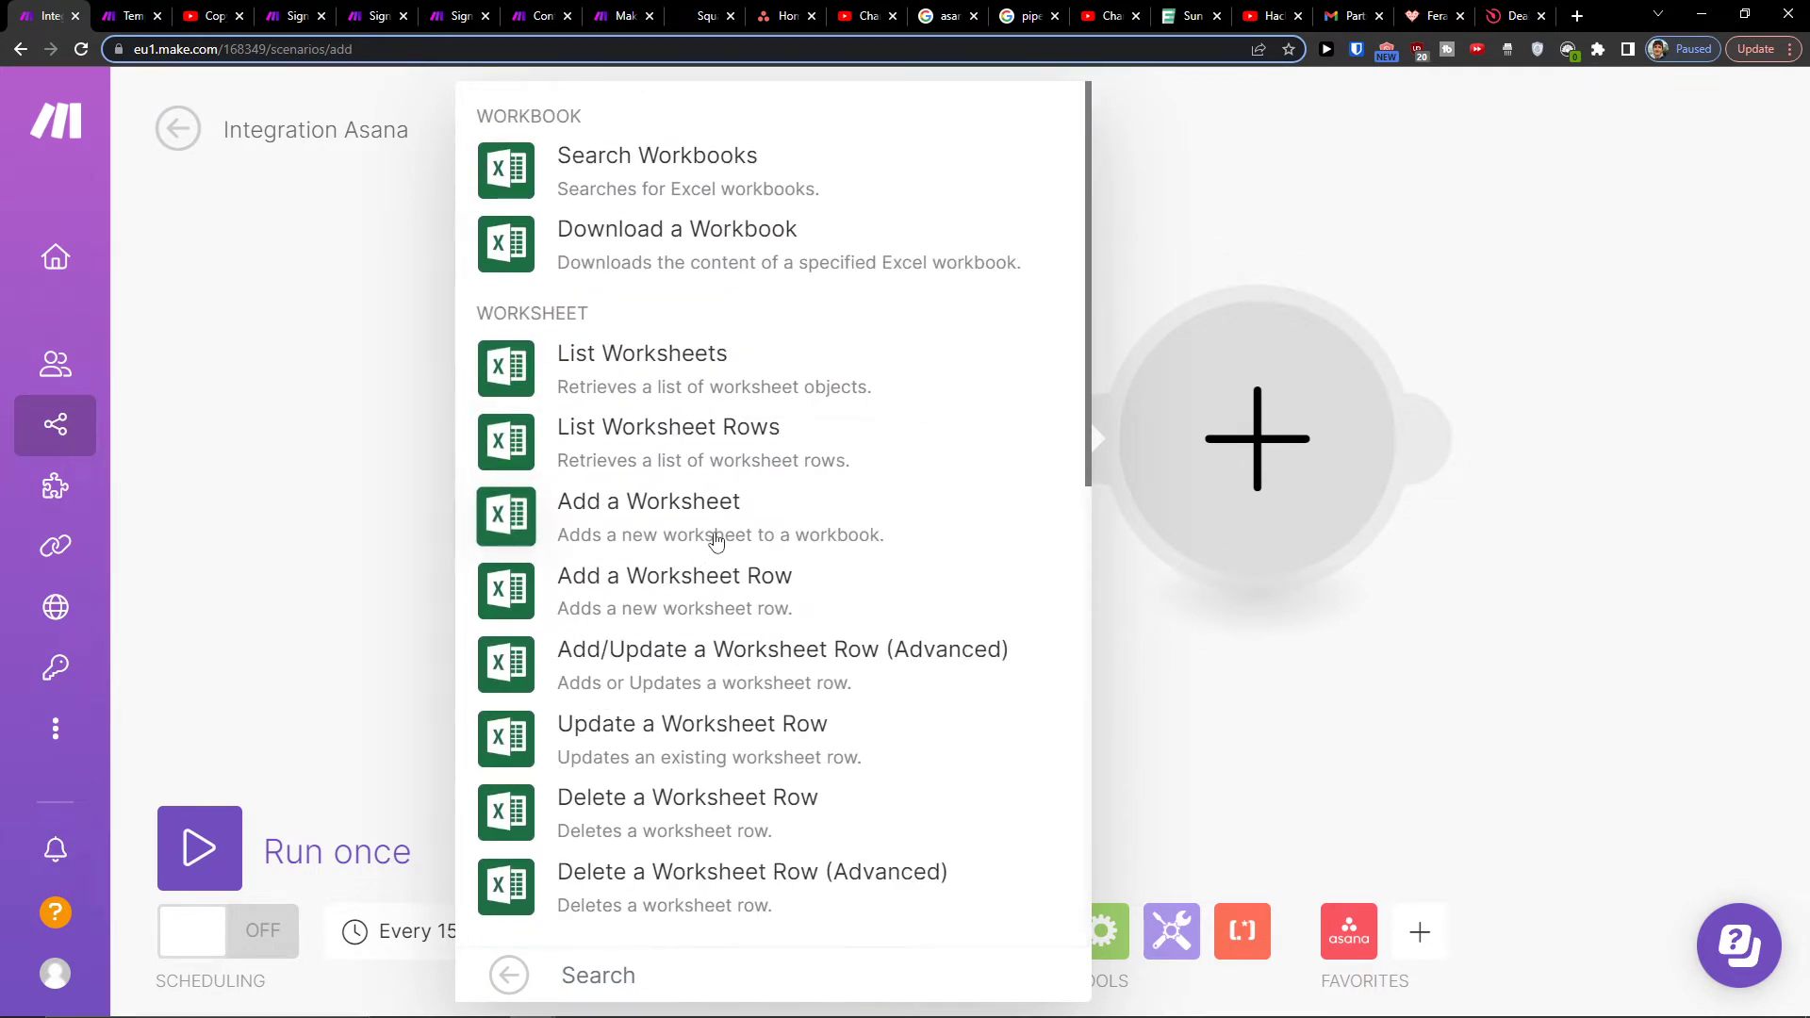
pyautogui.scroll(-3, 724, 531)
pyautogui.scroll(-3, 733, 521)
pyautogui.scroll(-1, 727, 526)
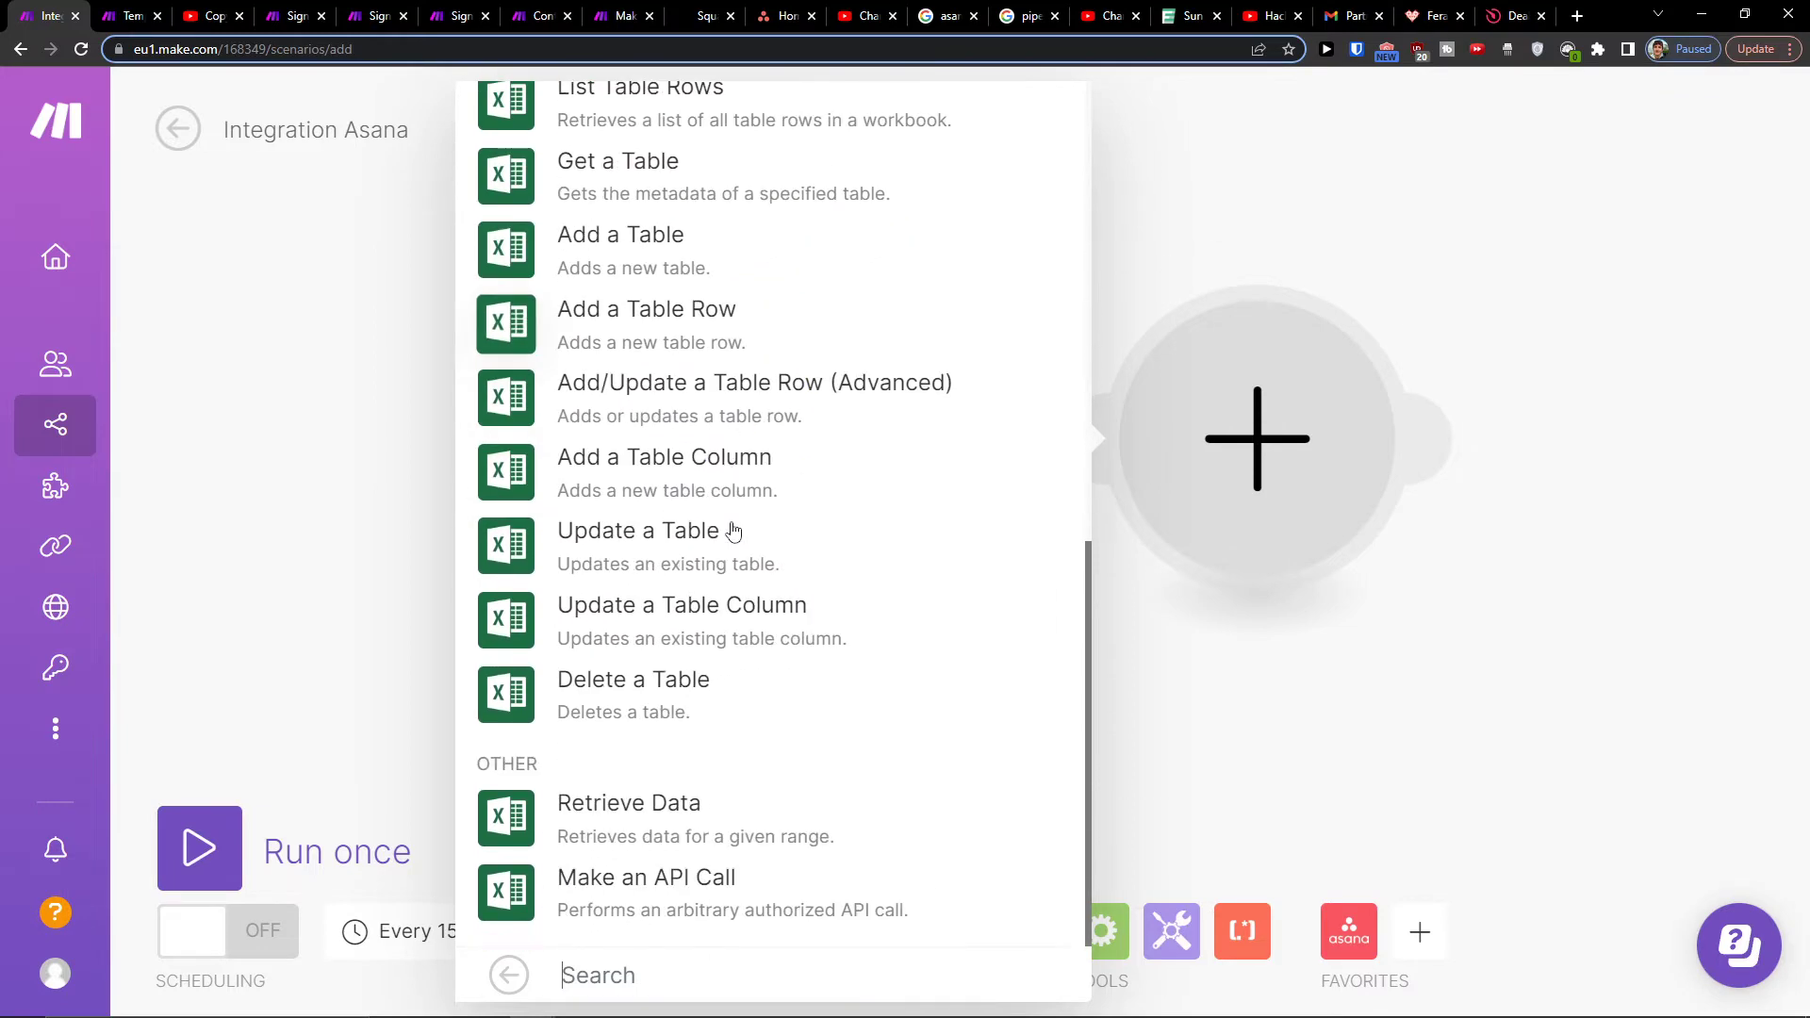
pyautogui.scroll(7, 731, 516)
pyautogui.scroll(-2, 732, 509)
pyautogui.scroll(-1, 737, 538)
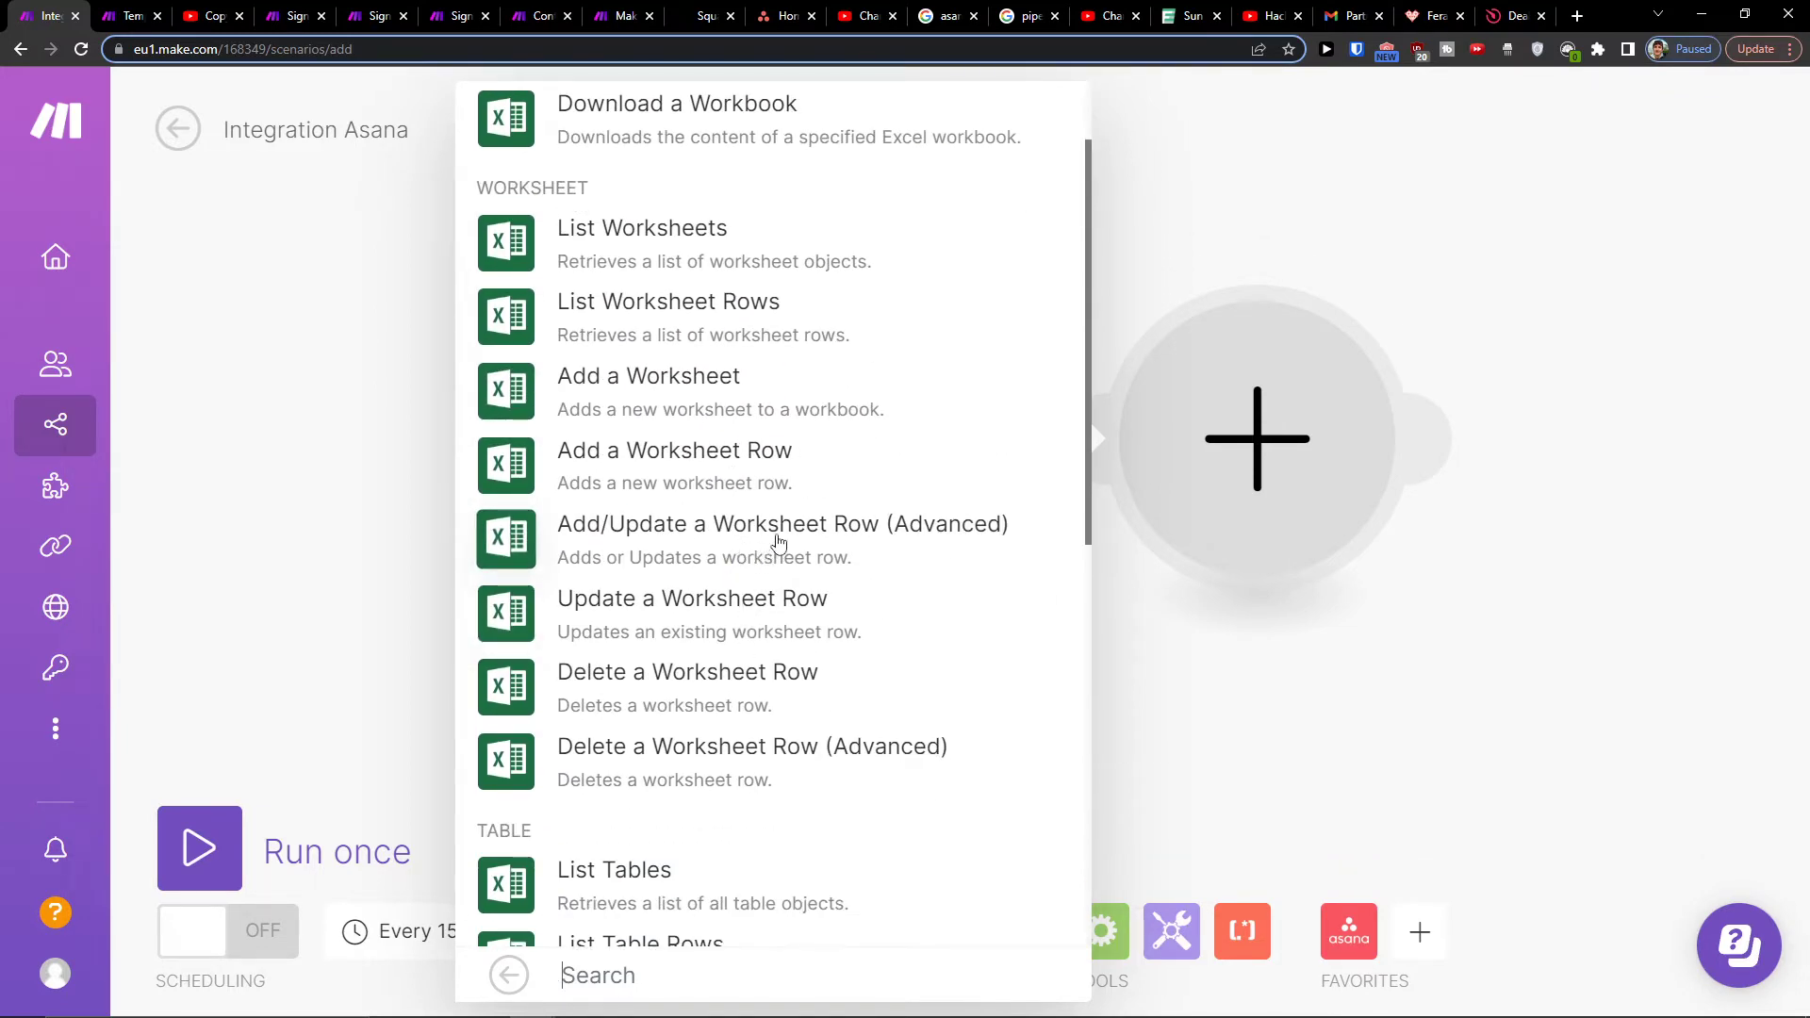
# - Choose Add a Worksheet Row with the existing Microsoft connection; the workbook list comes up empty
pyautogui.click(799, 479)
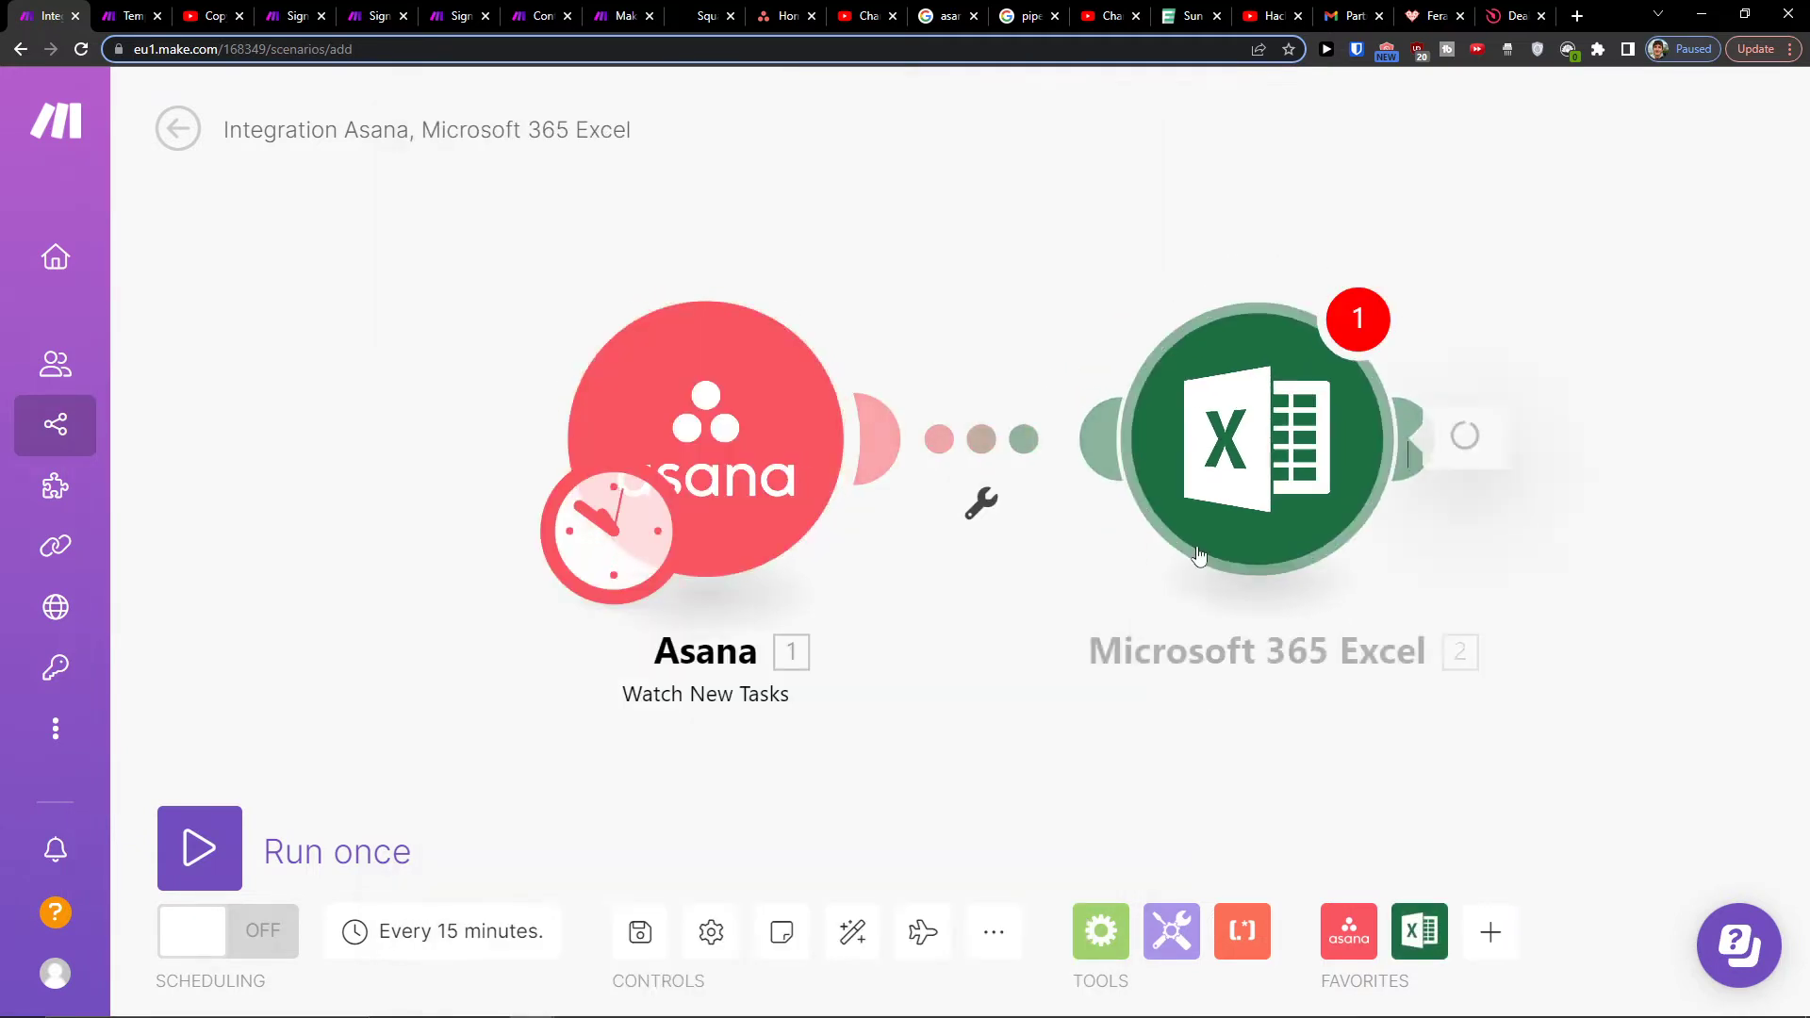
pyautogui.click(818, 362)
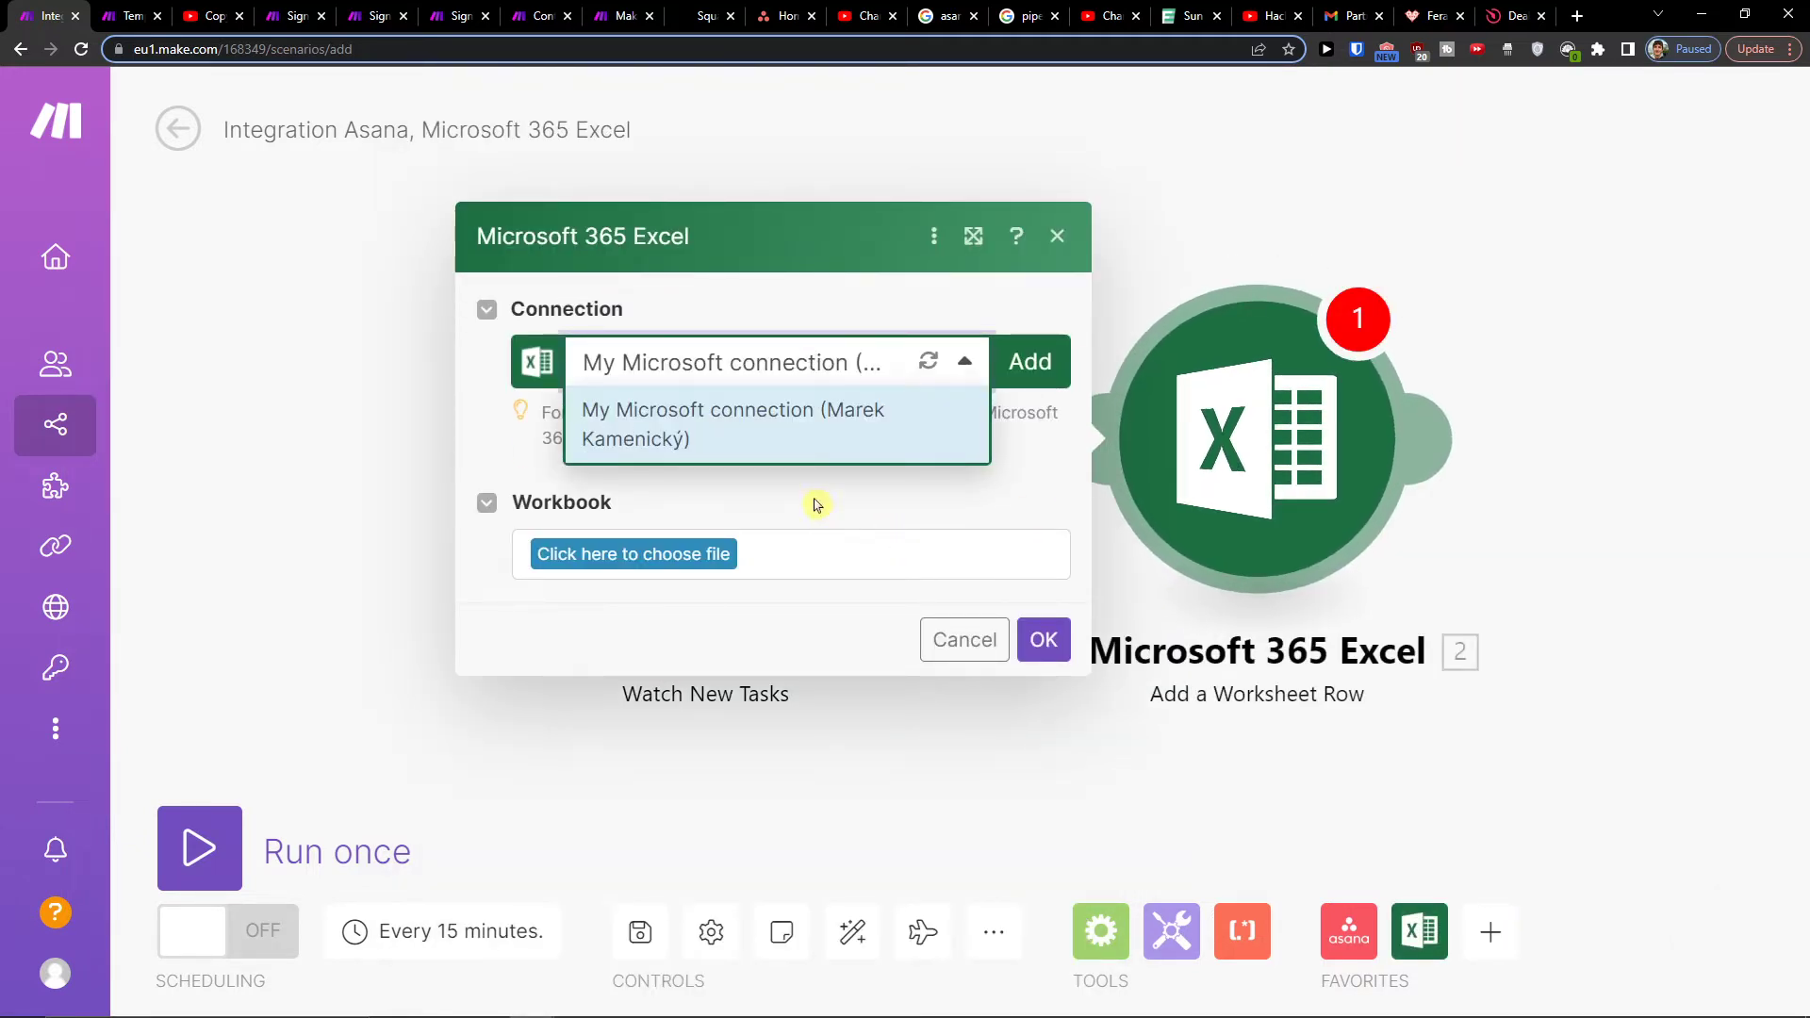
pyautogui.click(793, 411)
pyautogui.click(688, 560)
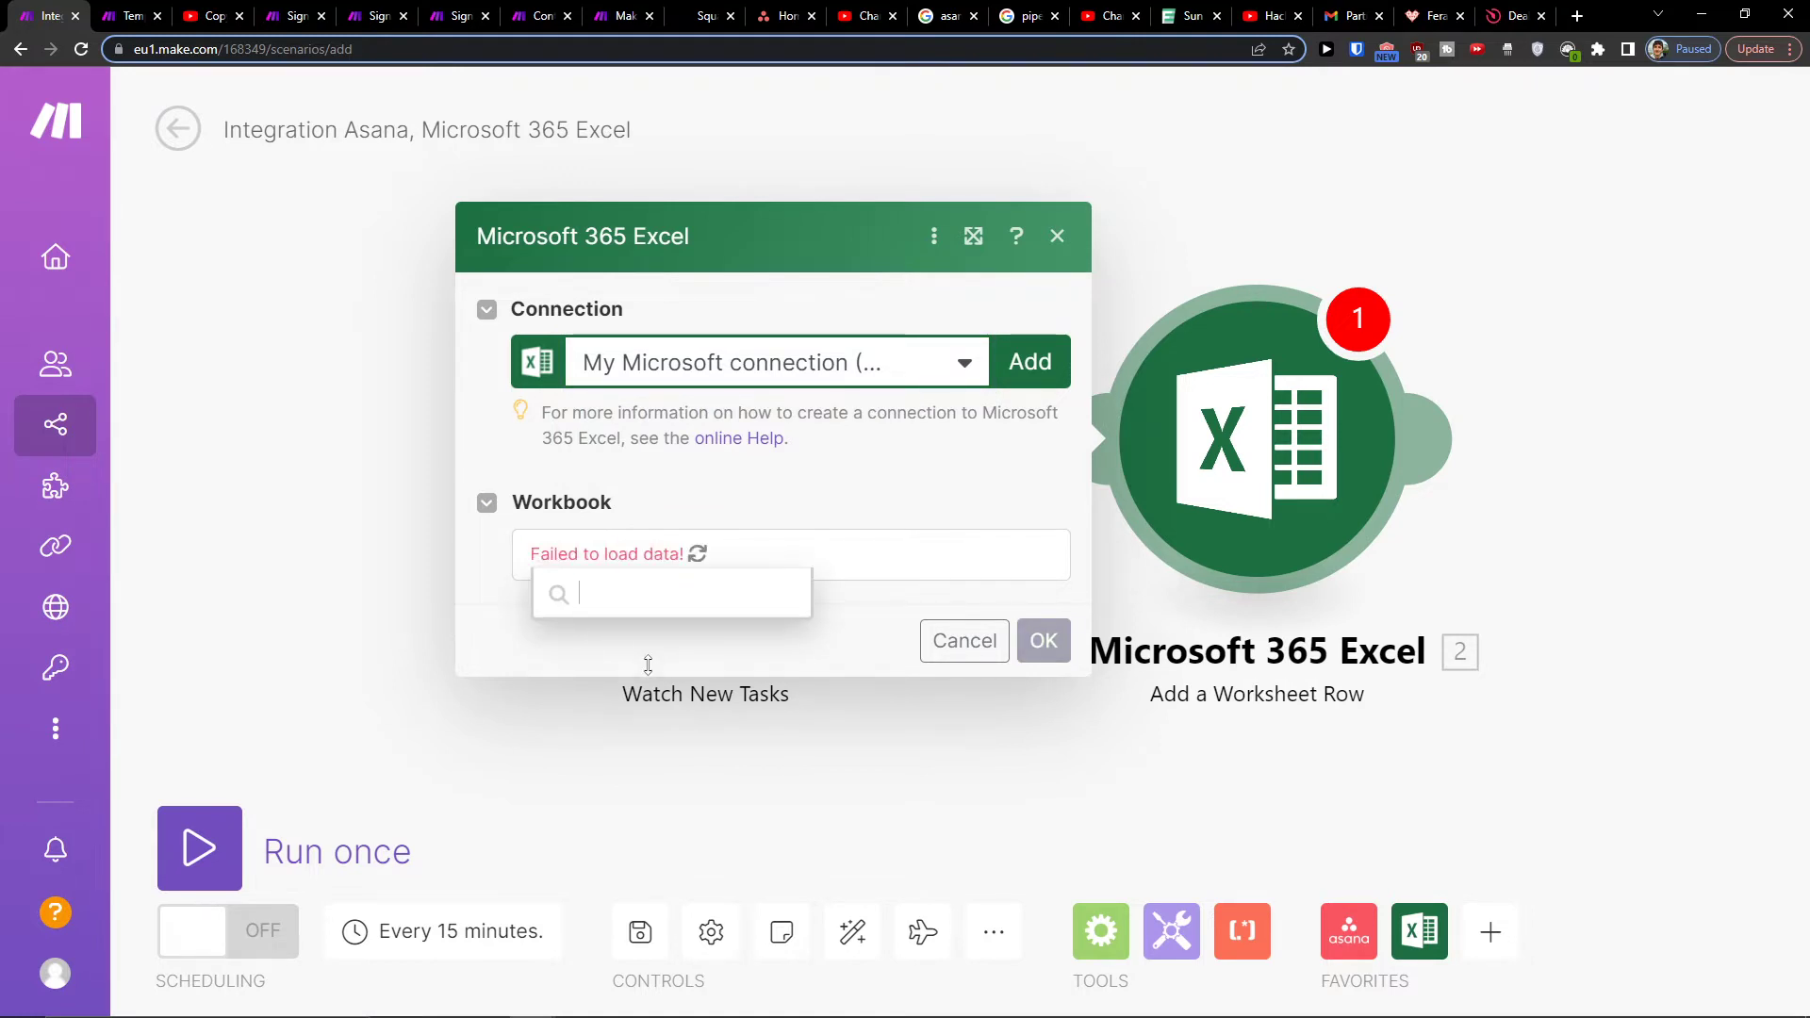
pyautogui.click(1025, 304)
# - Create and save a new Microsoft connection, signing in through the popup
pyautogui.click(908, 365)
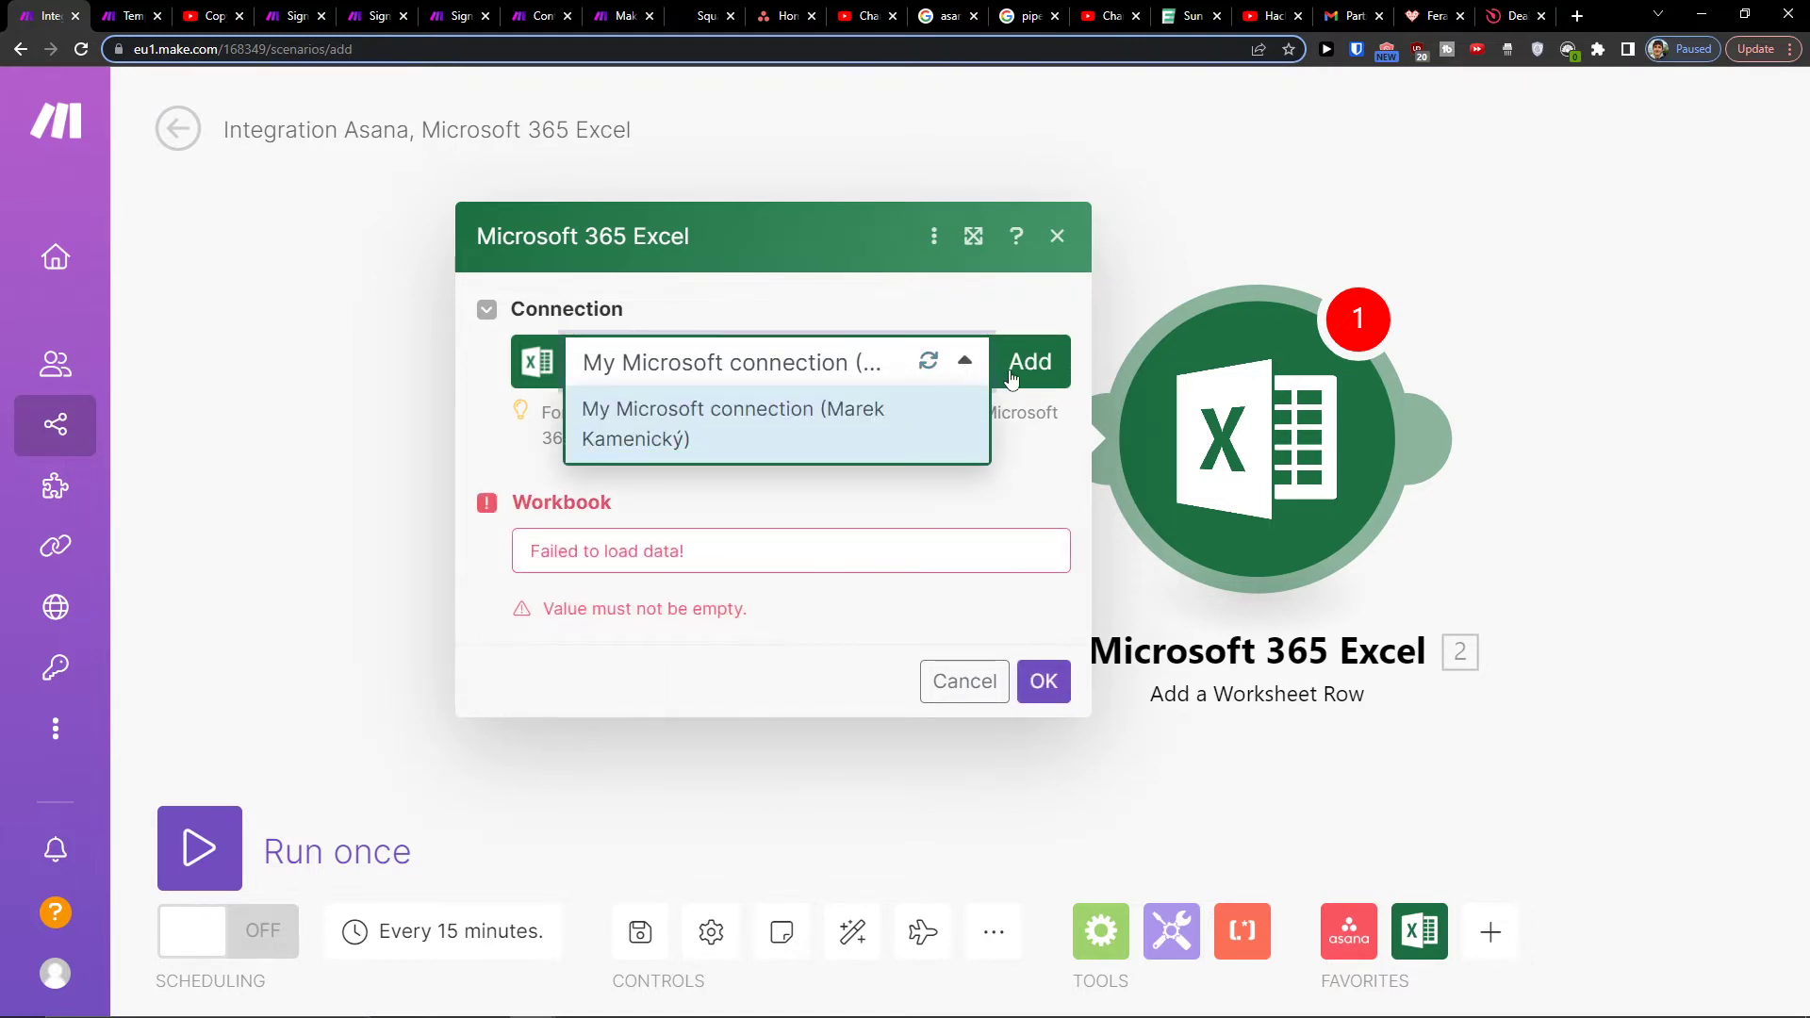
pyautogui.click(1026, 364)
pyautogui.click(1640, 592)
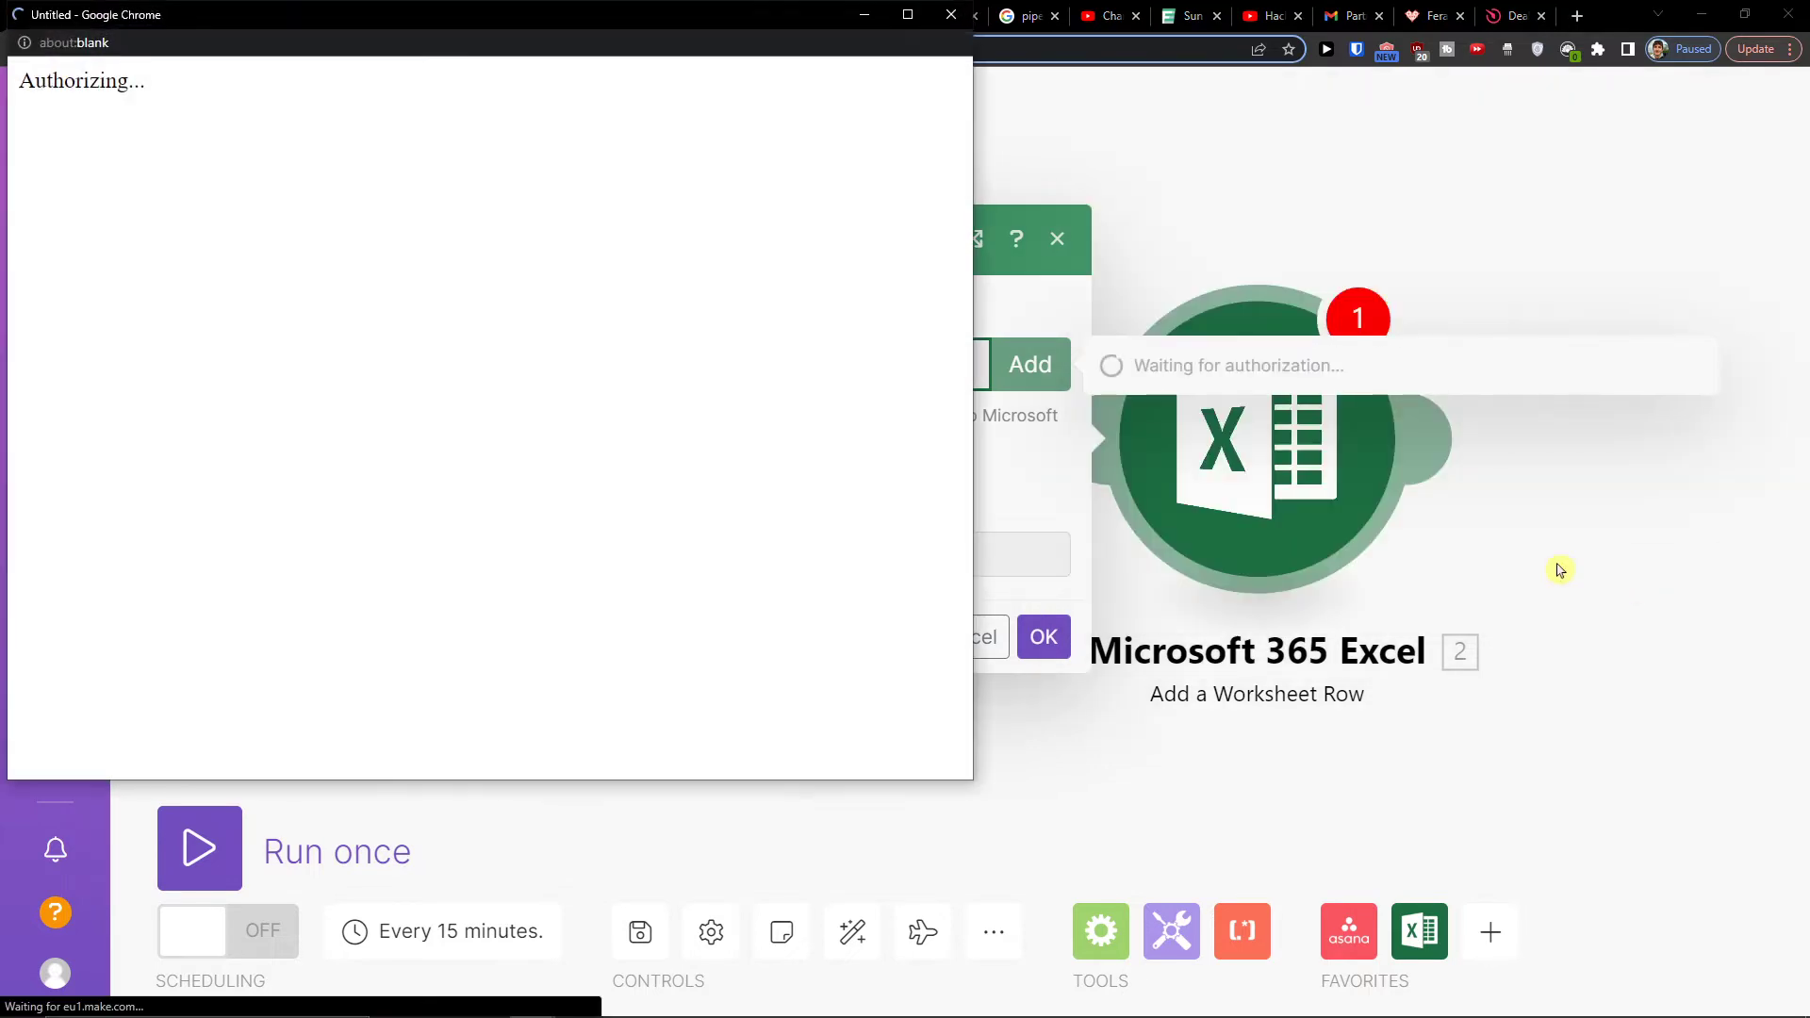
pyautogui.moveTo(507, 25); pyautogui.dragTo(565, 80)
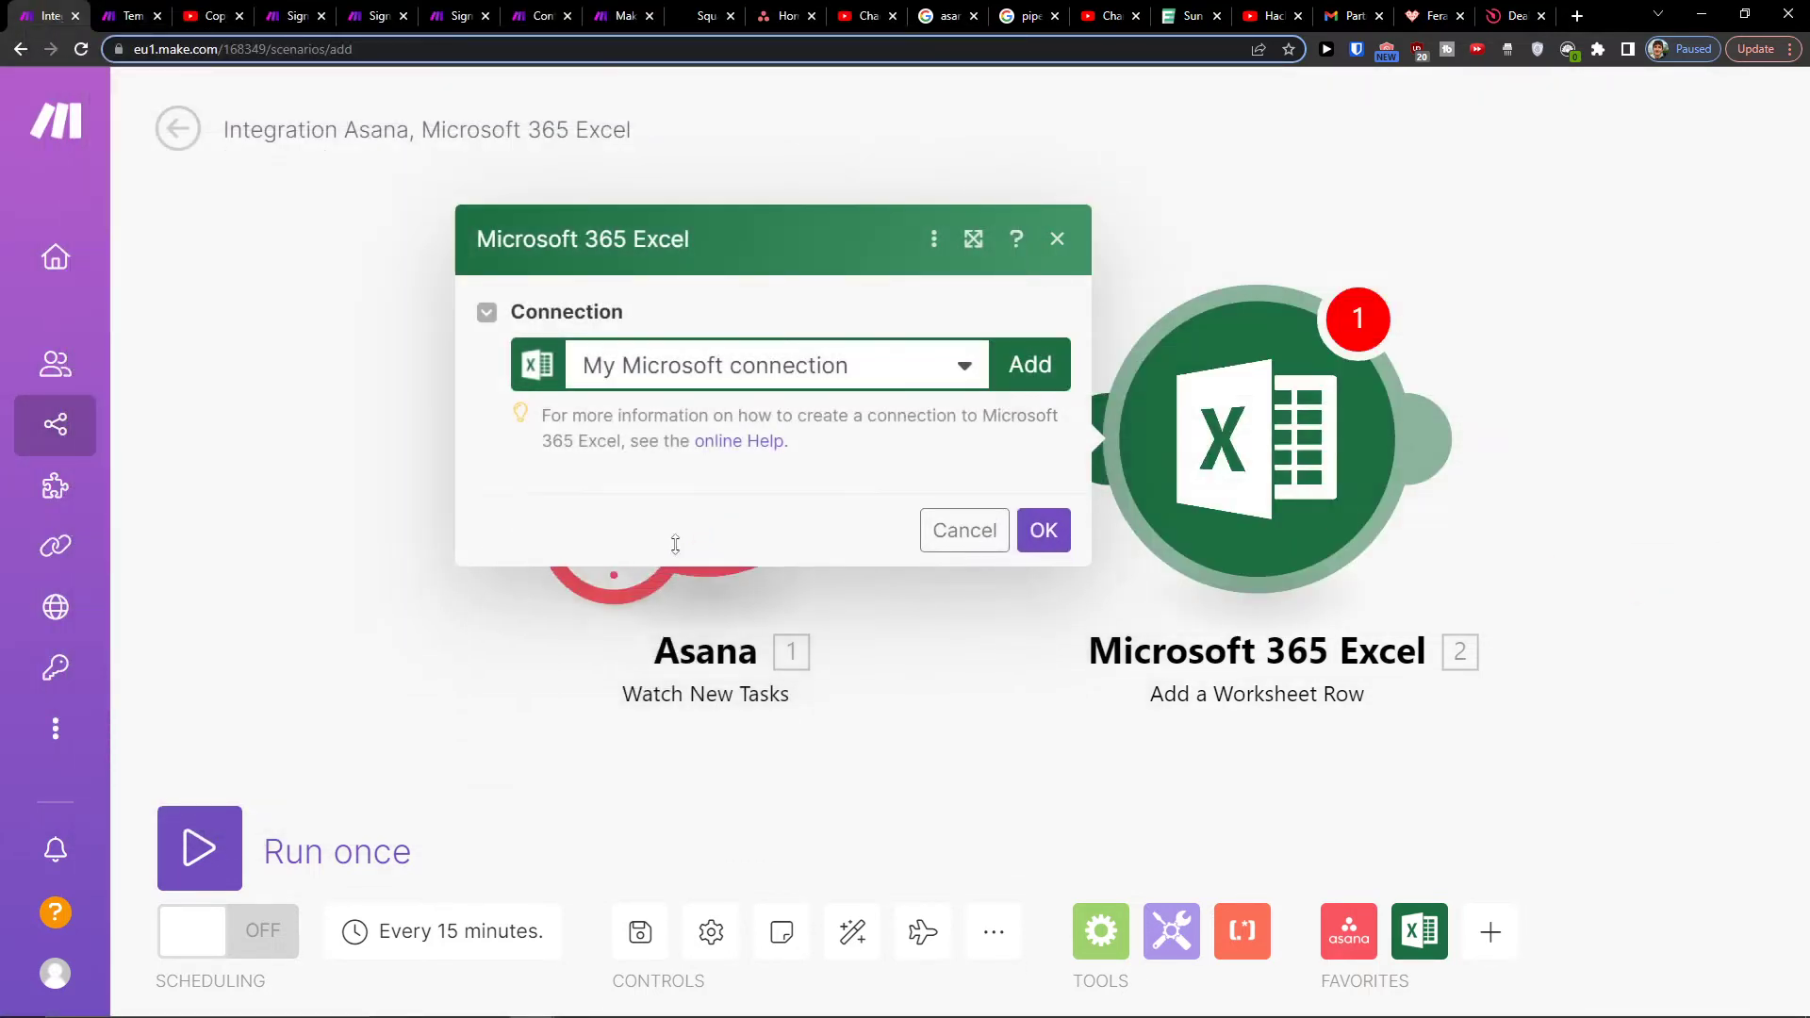
# - Retry the workbook picker, close the module settings after it fails, and go to the support ticket form
pyautogui.click(633, 555)
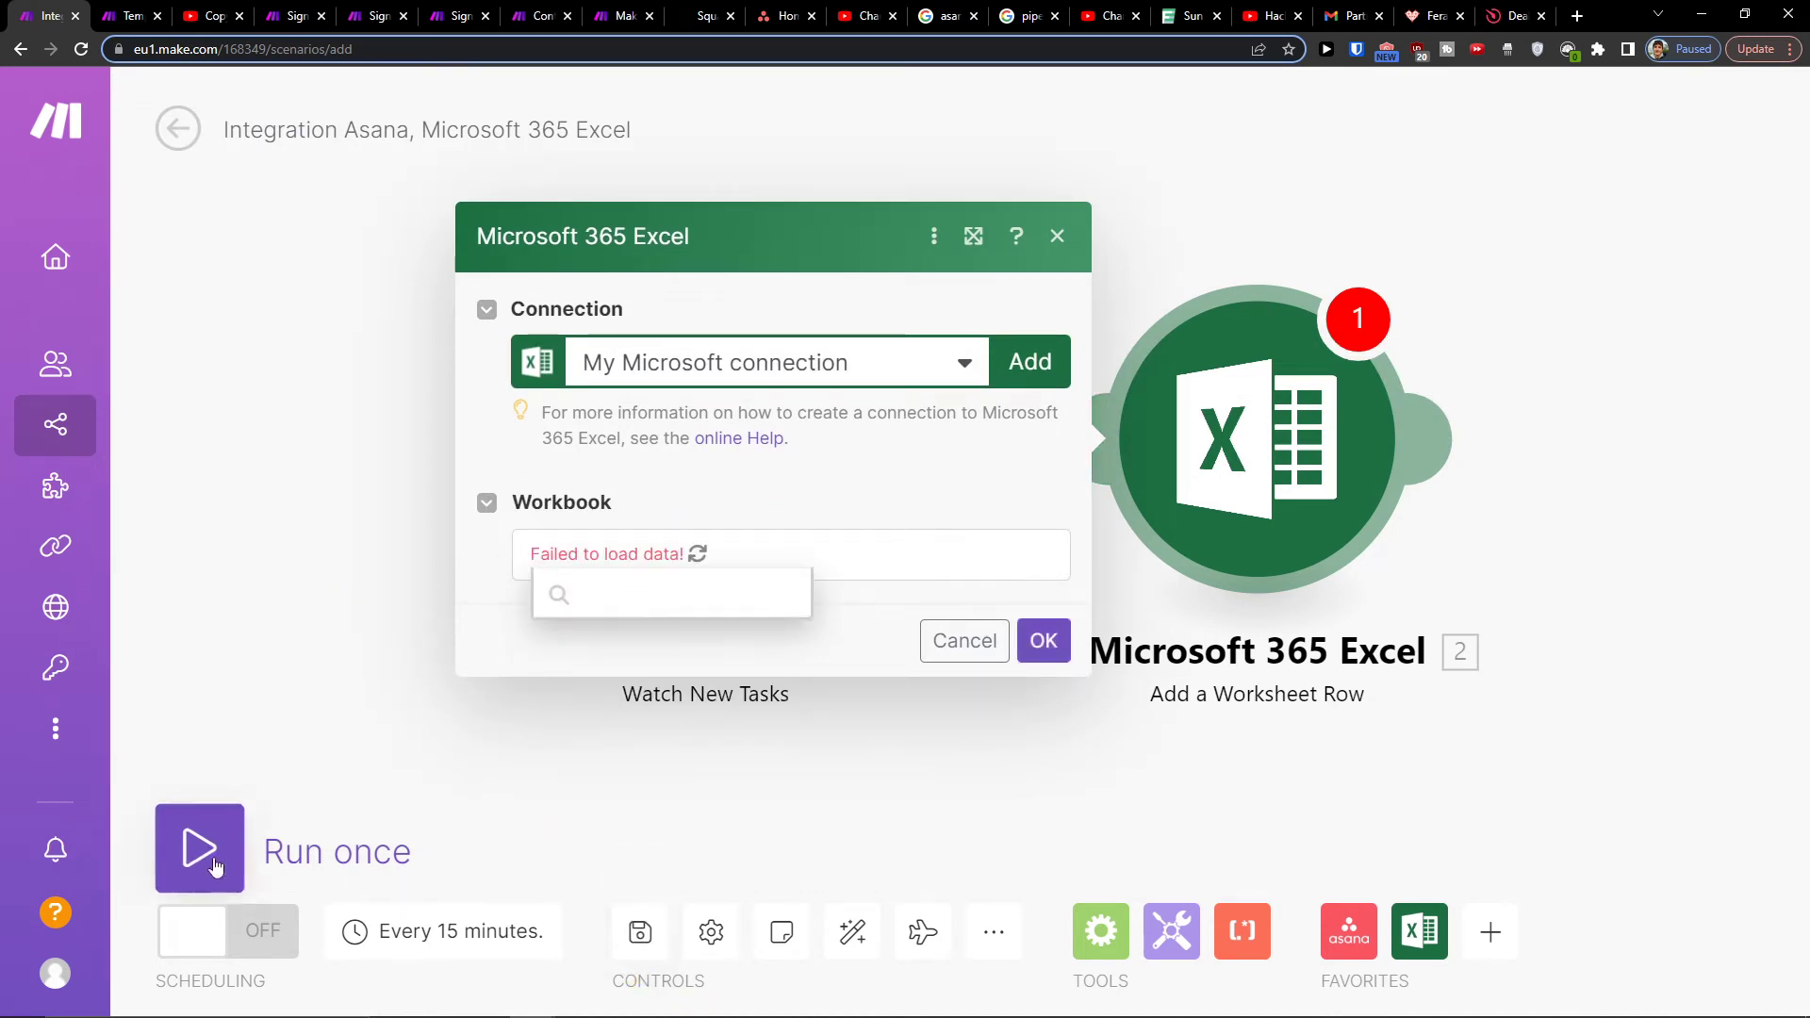
pyautogui.click(690, 634)
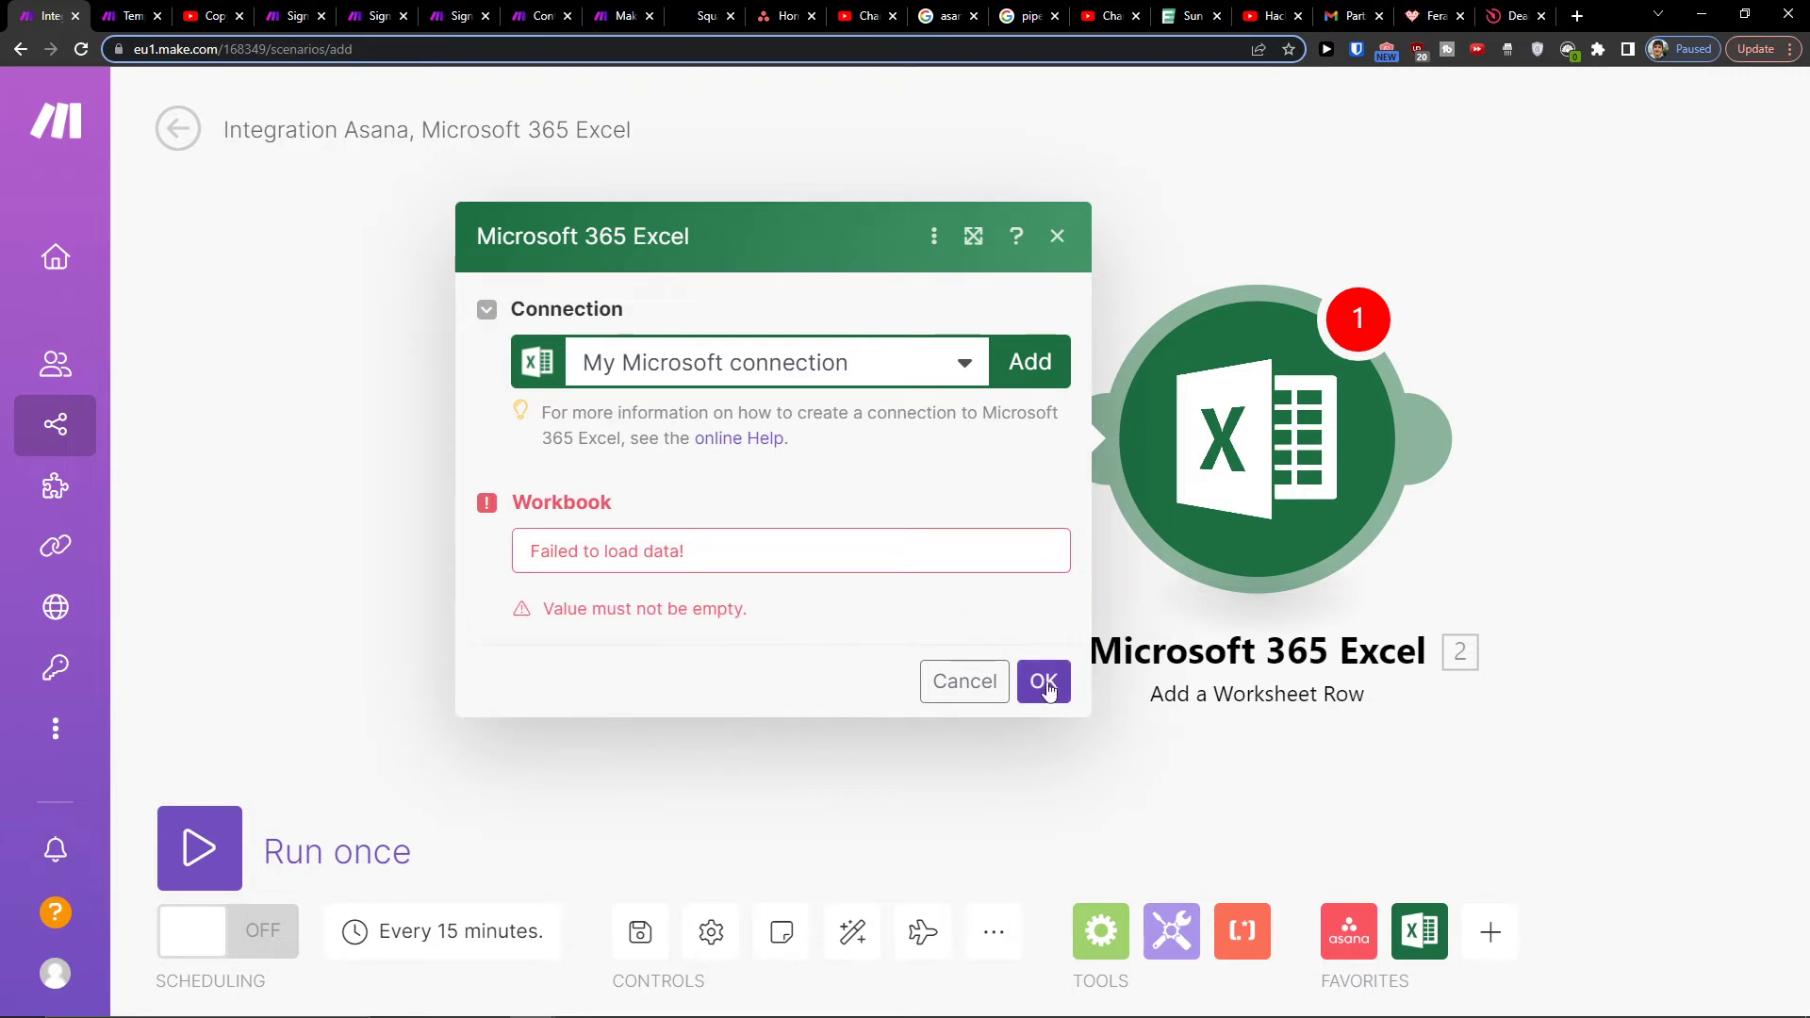
pyautogui.click(965, 679)
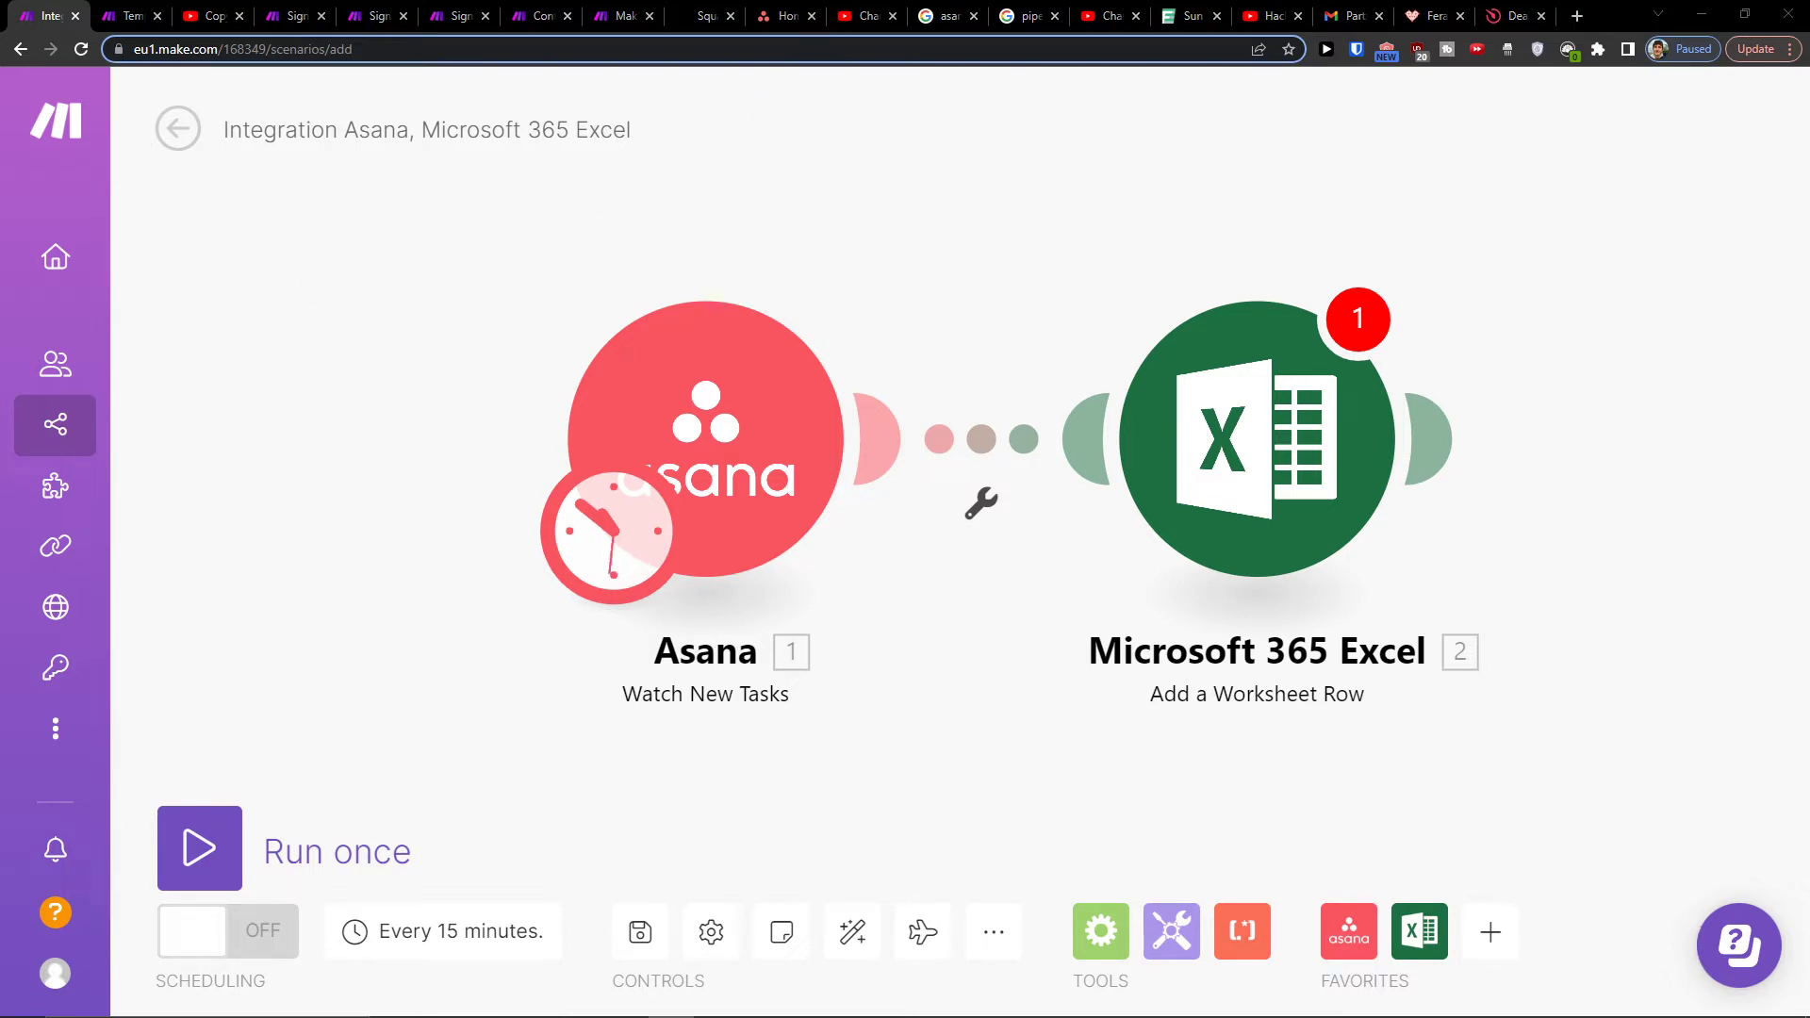
pyautogui.click(543, 16)
pyautogui.scroll(2, 479, 240)
pyautogui.scroll(1, 444, 298)
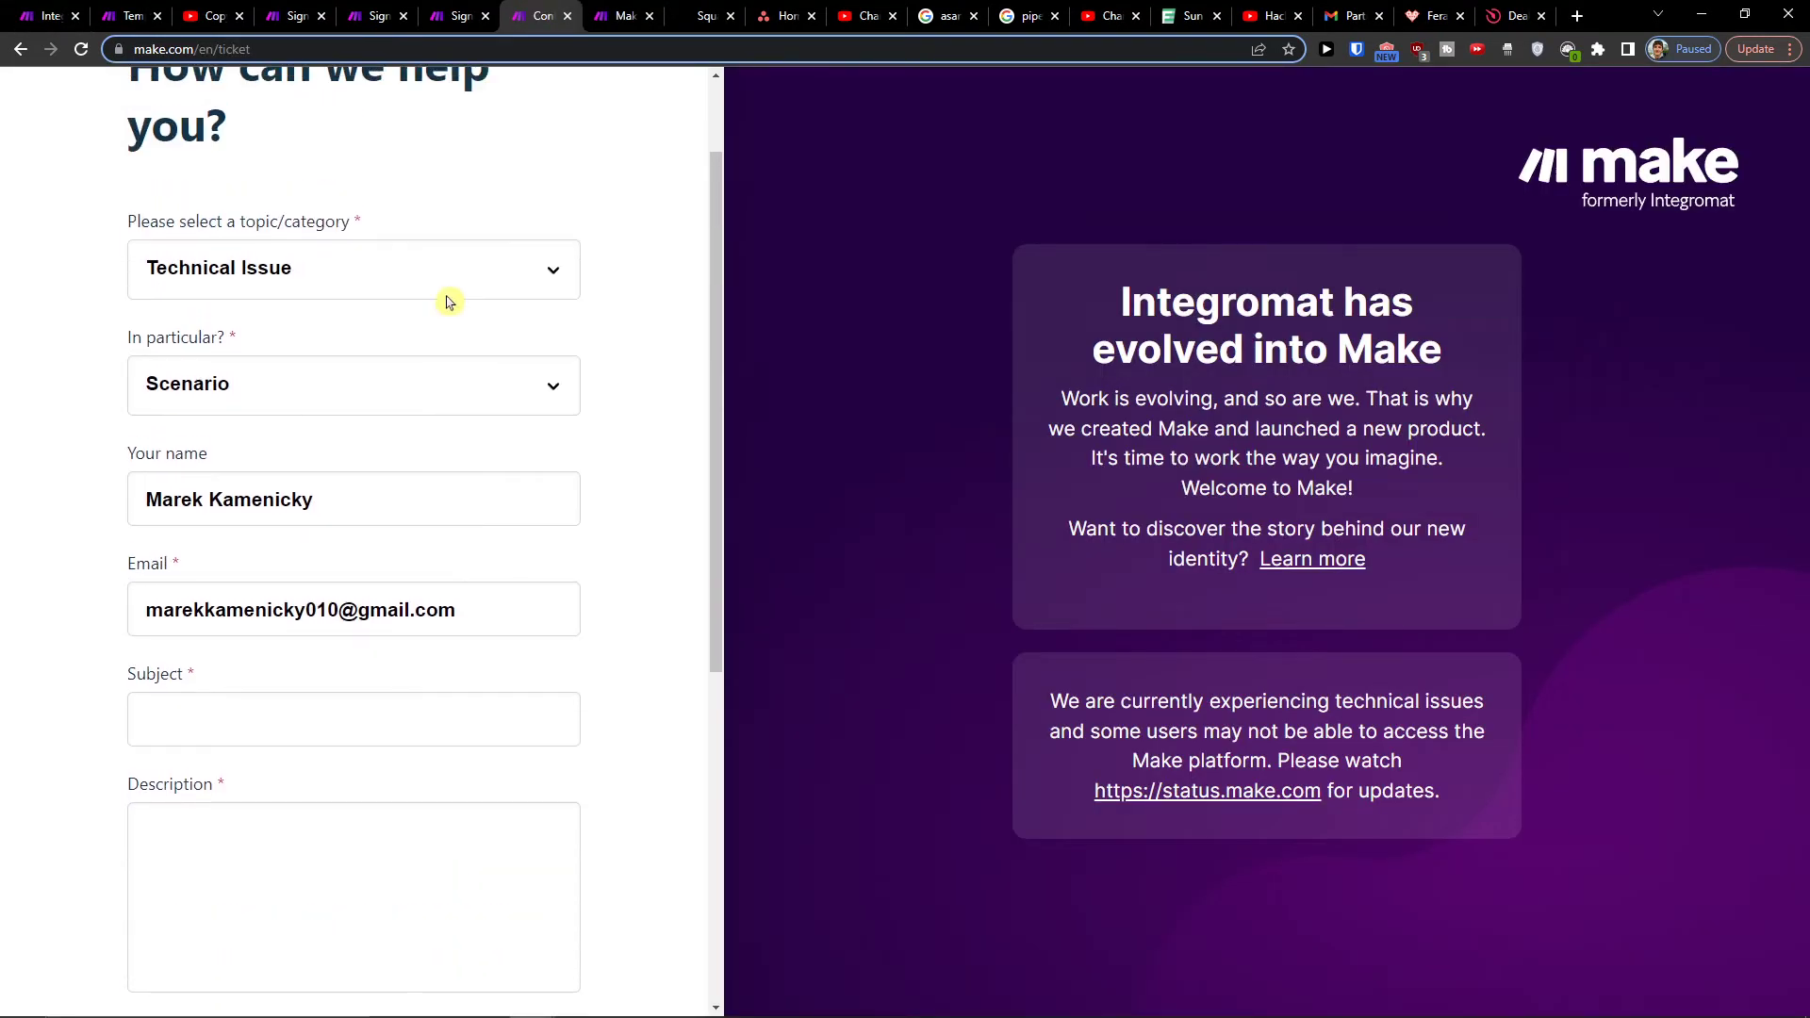
pyautogui.scroll(1, 344, 274)
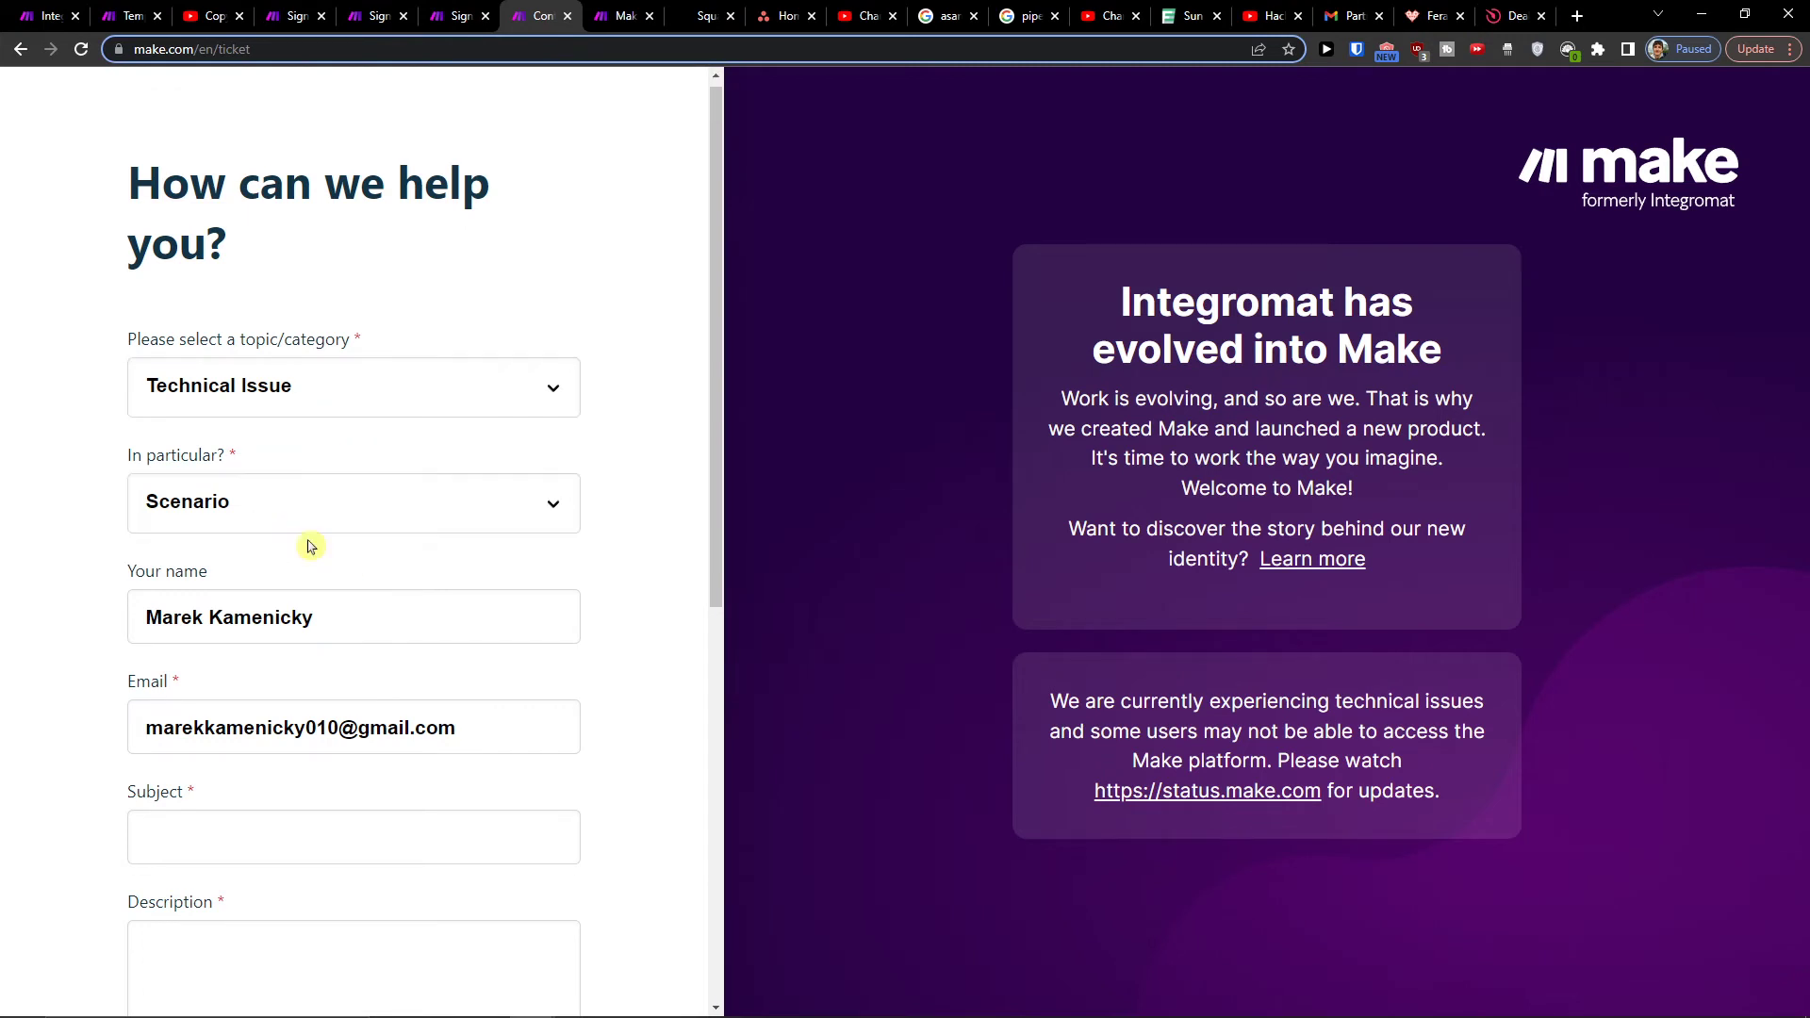
pyautogui.scroll(-1, 340, 572)
pyautogui.scroll(-1, 384, 614)
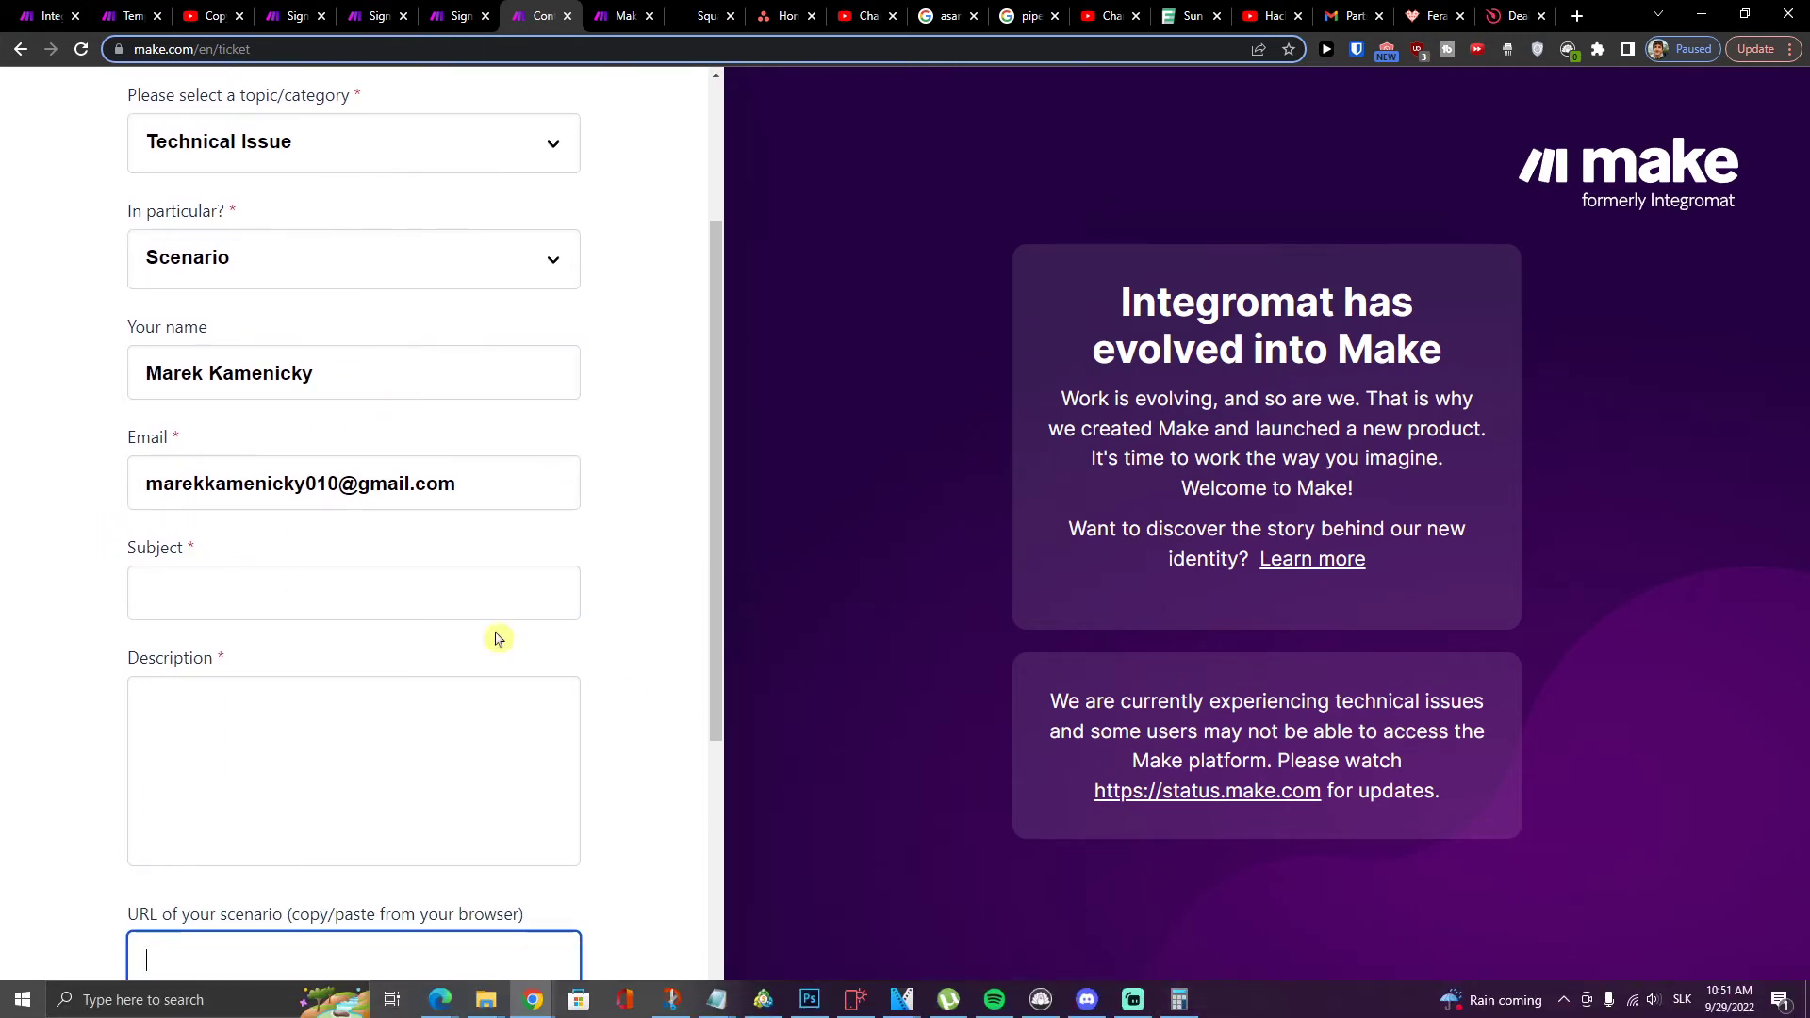
pyautogui.scroll(-1, 426, 608)
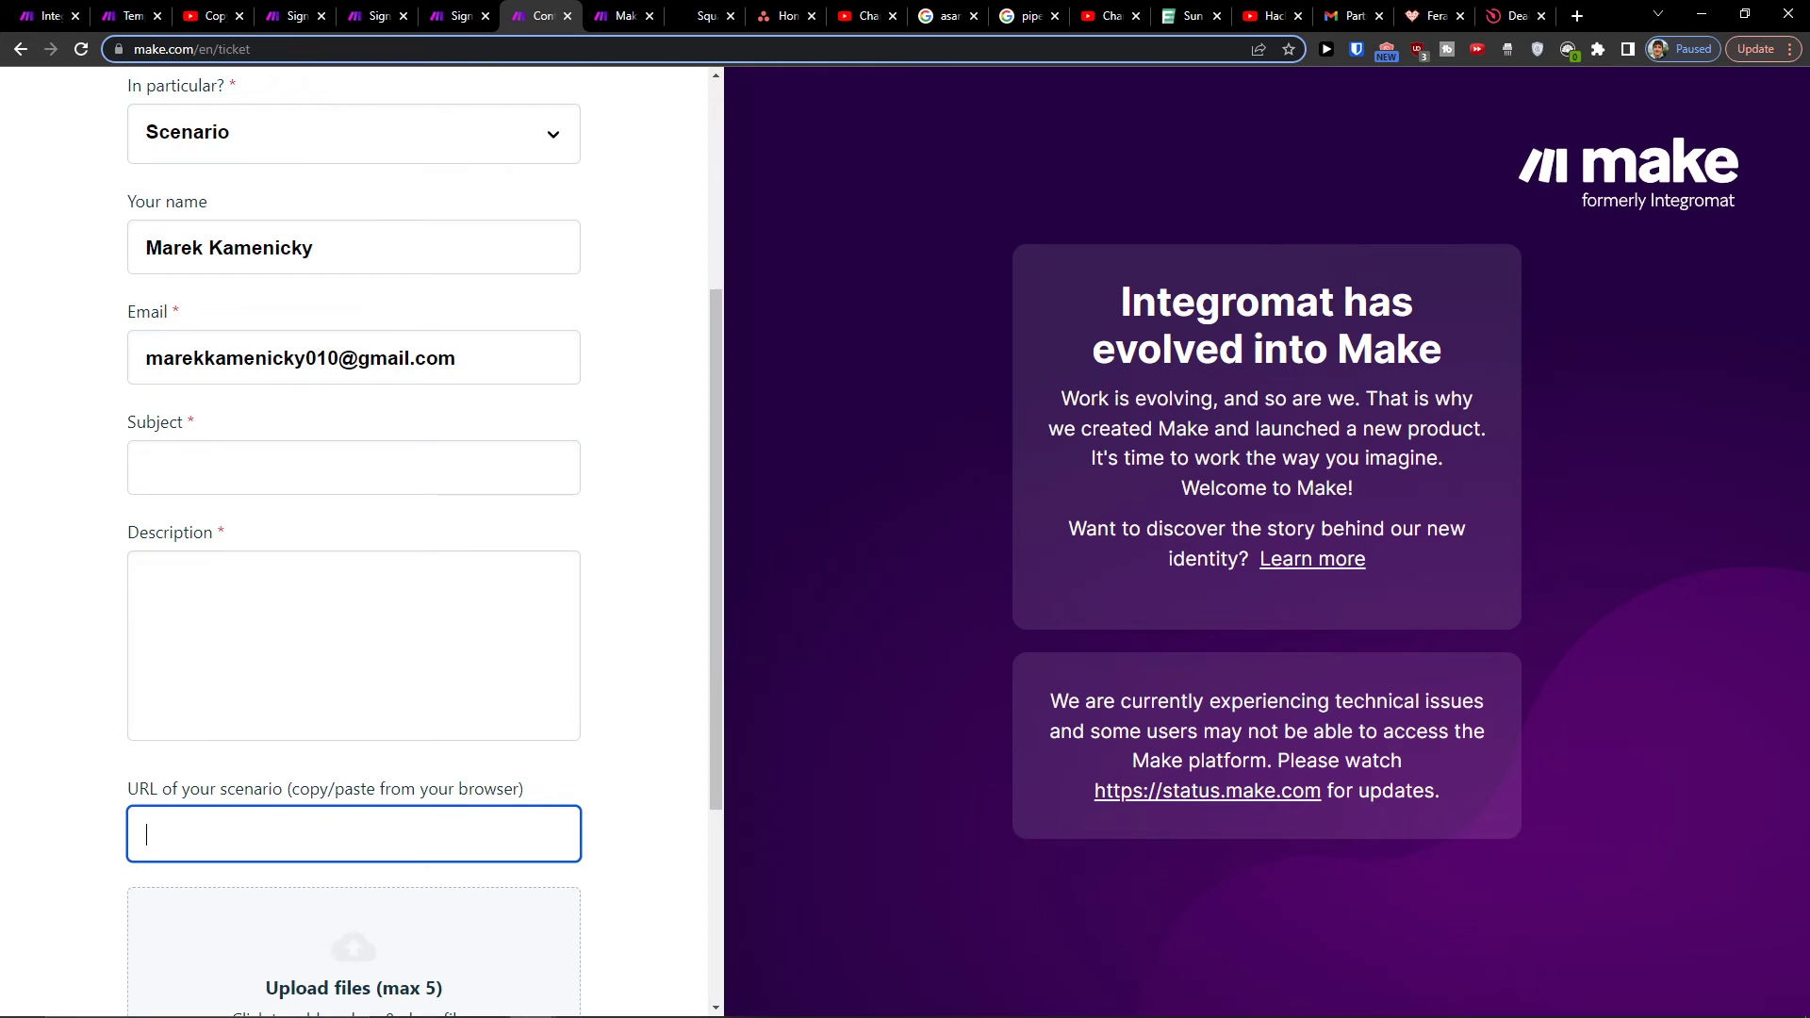
pyautogui.scroll(1, 354, 539)
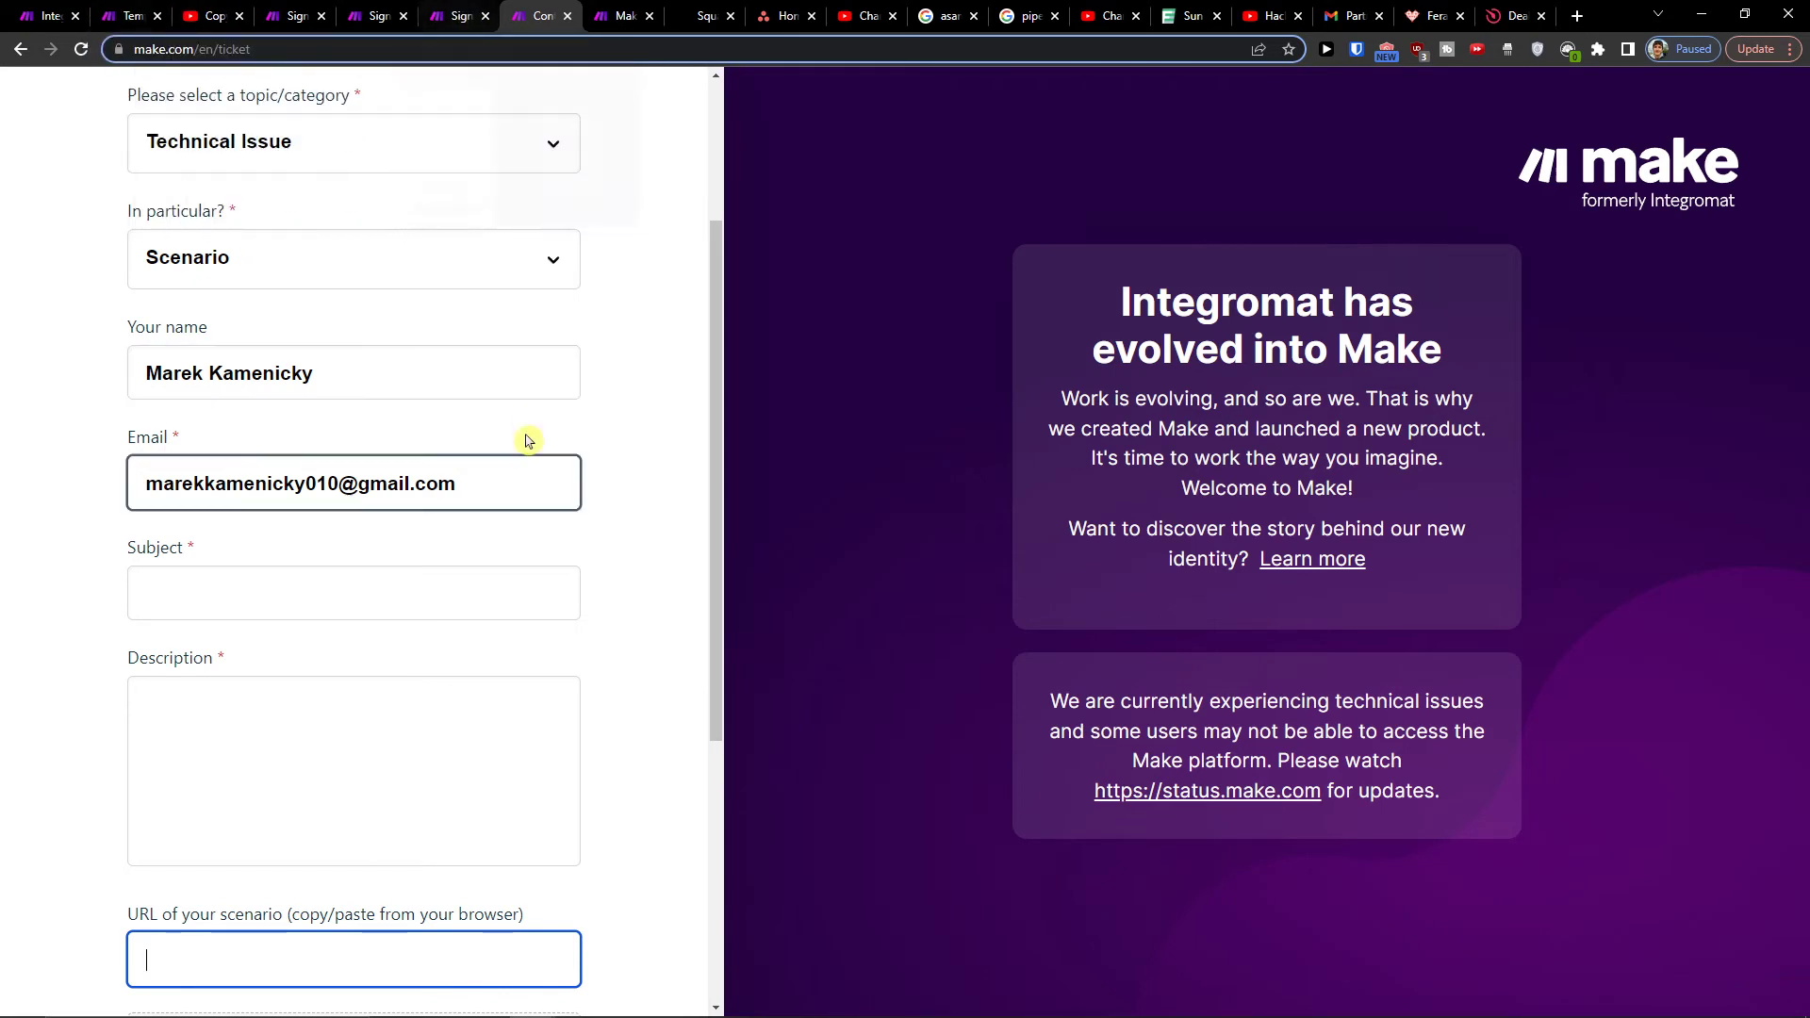
pyautogui.scroll(-2, 509, 481)
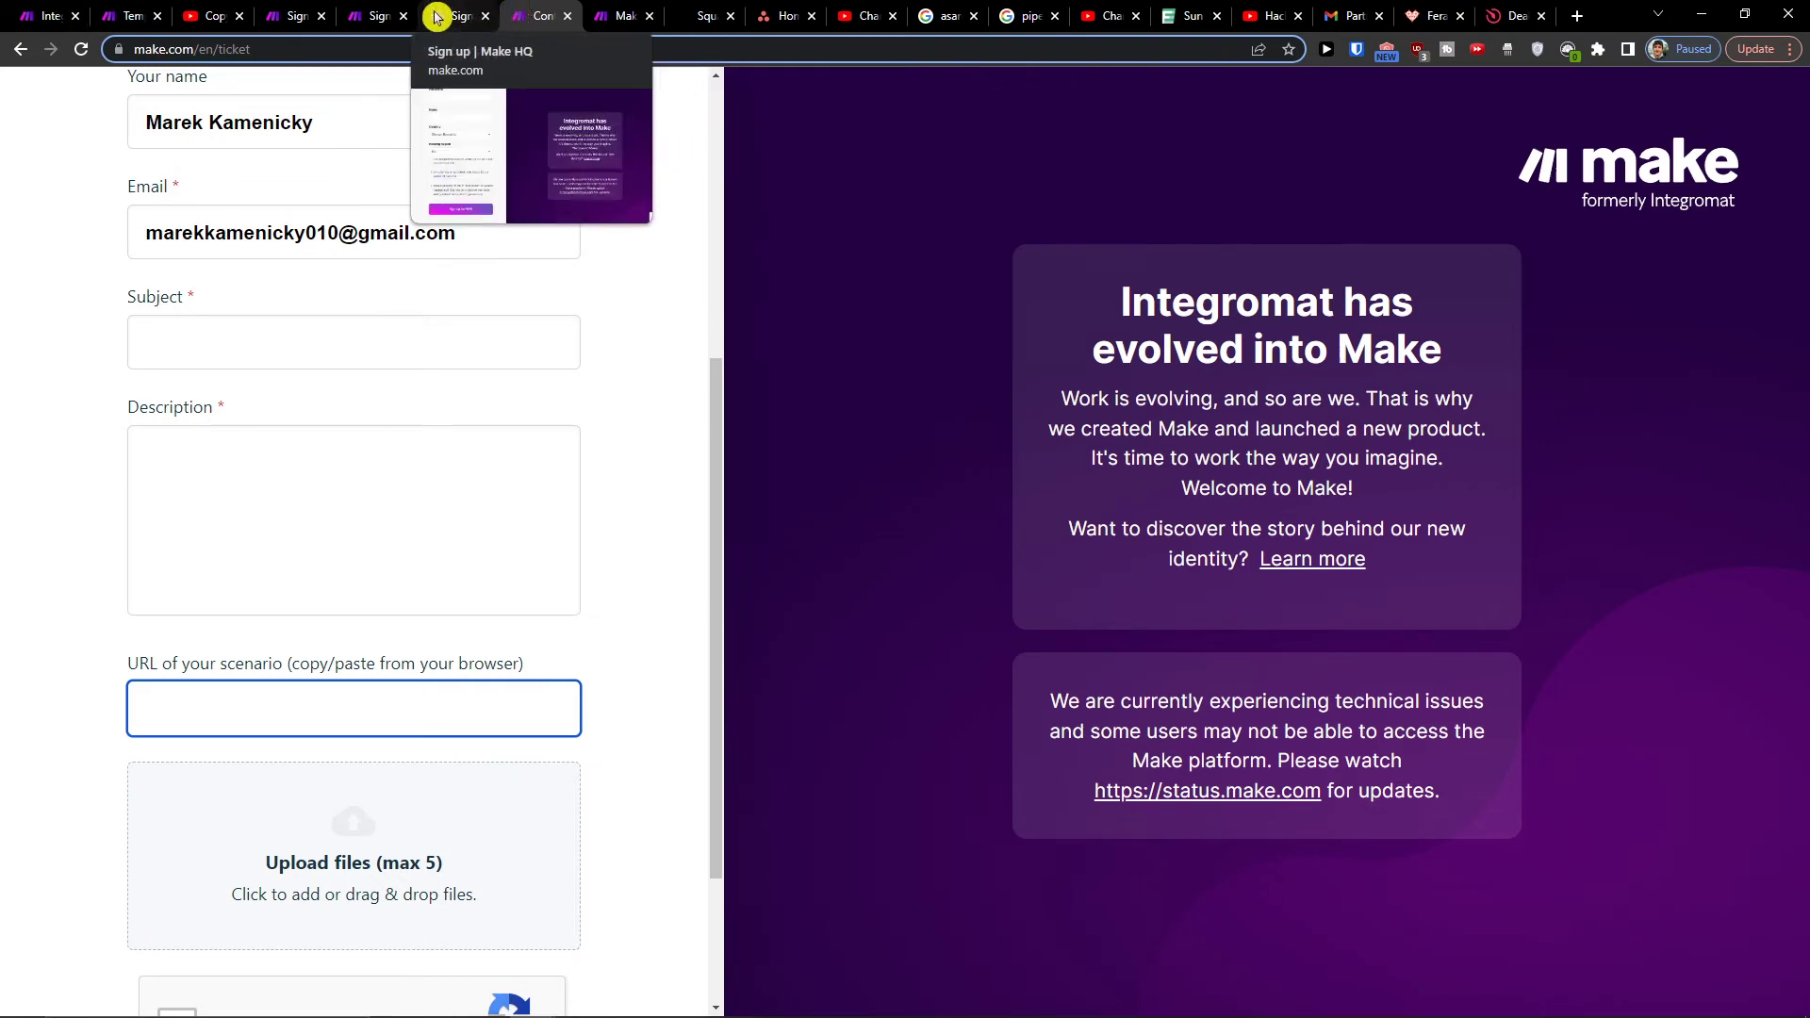
pyautogui.click(135, 16)
pyautogui.click(50, 16)
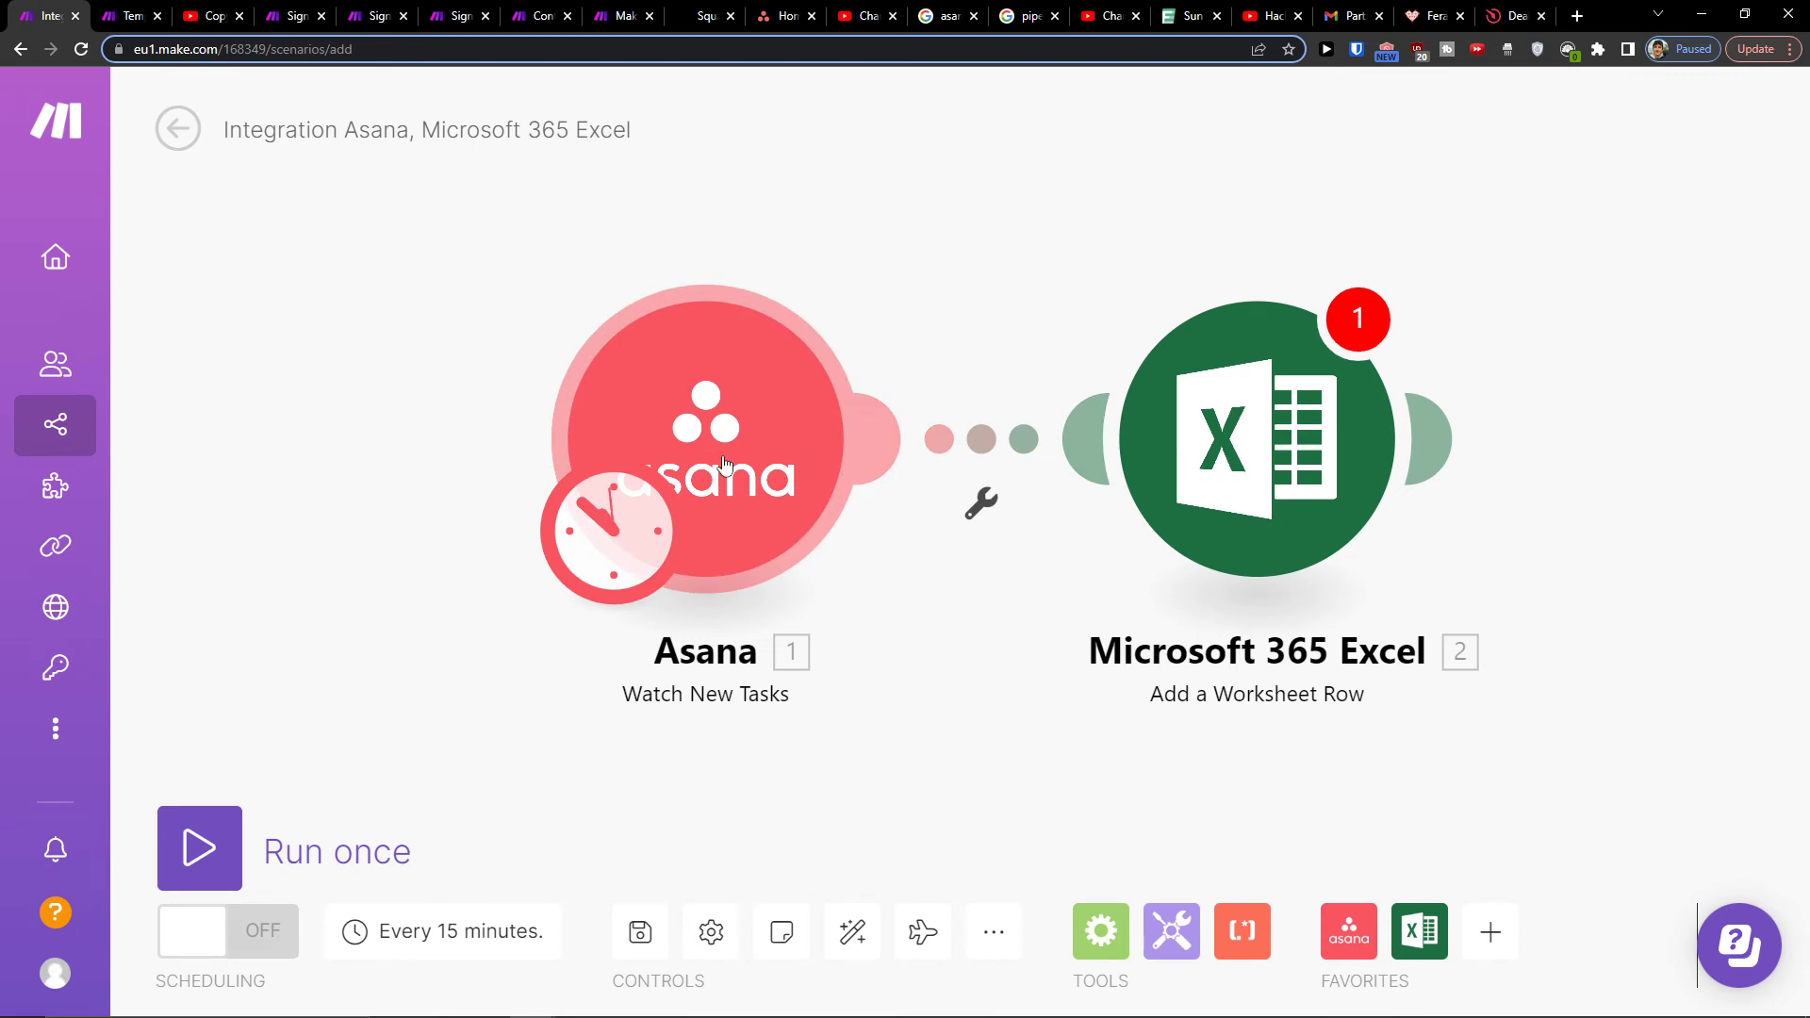
pyautogui.click(722, 465)
pyautogui.scroll(-1, 990, 605)
pyautogui.scroll(-2, 991, 606)
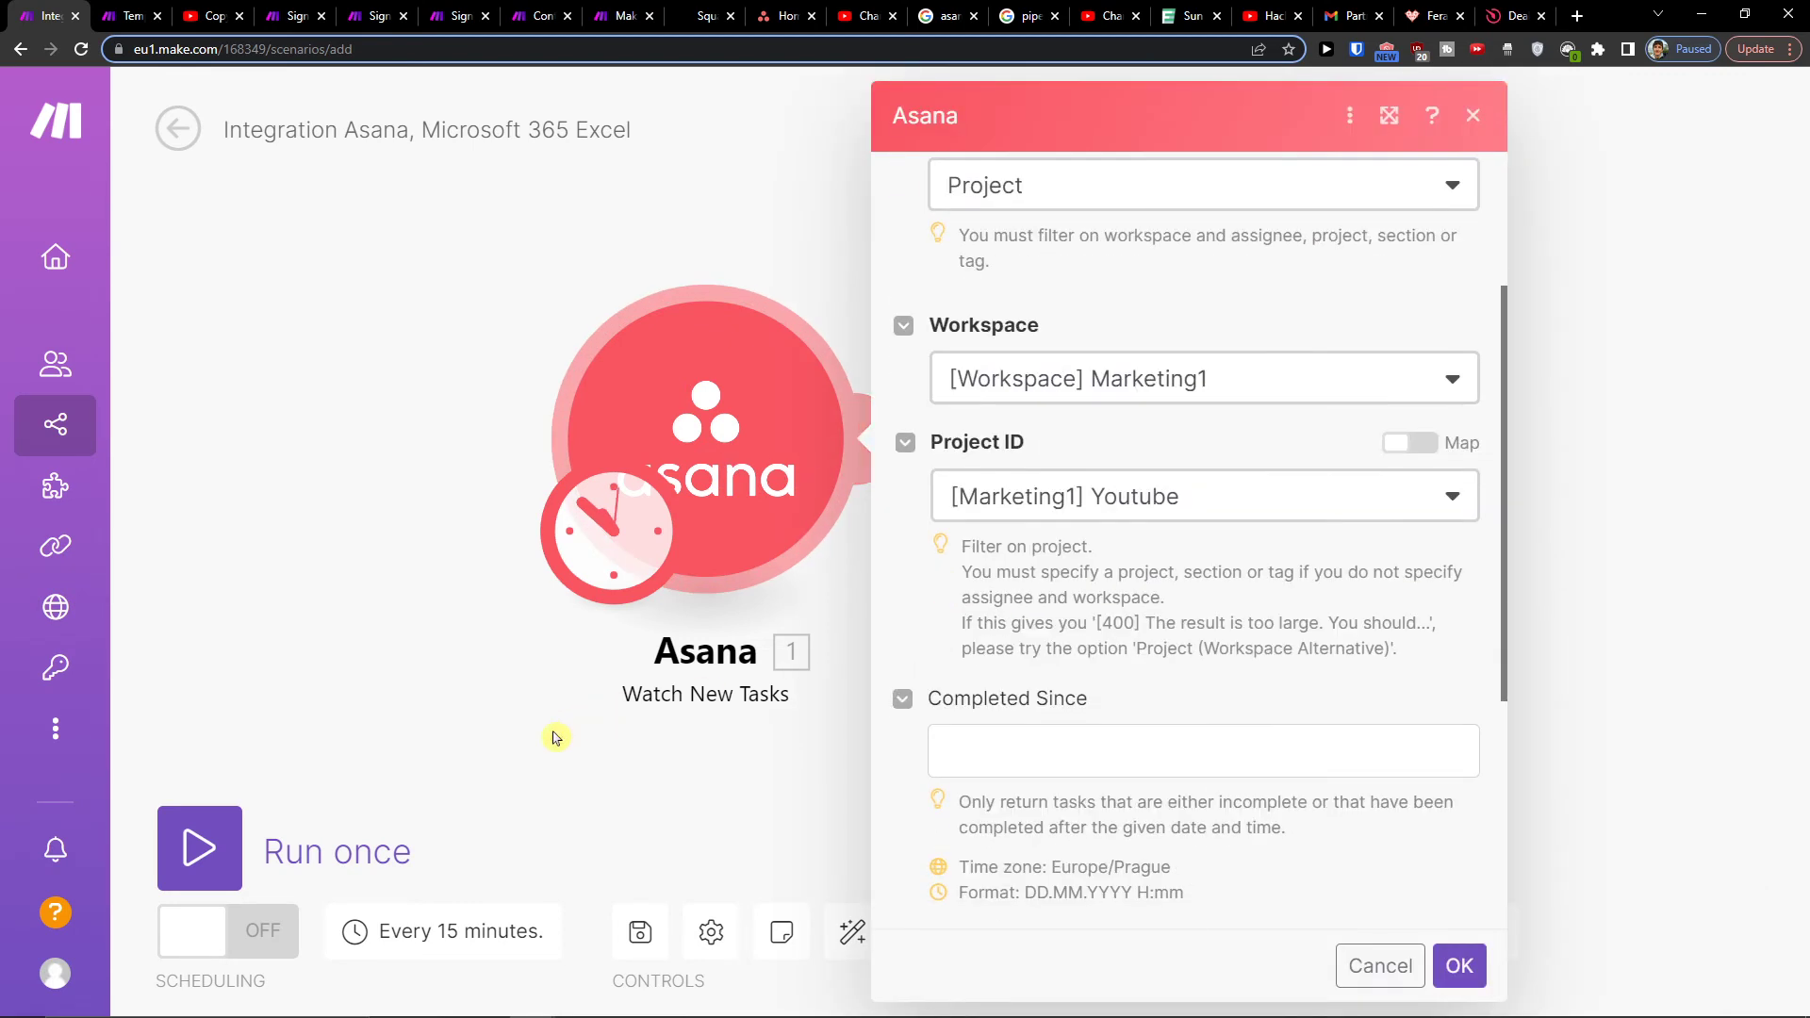
pyautogui.click(554, 737)
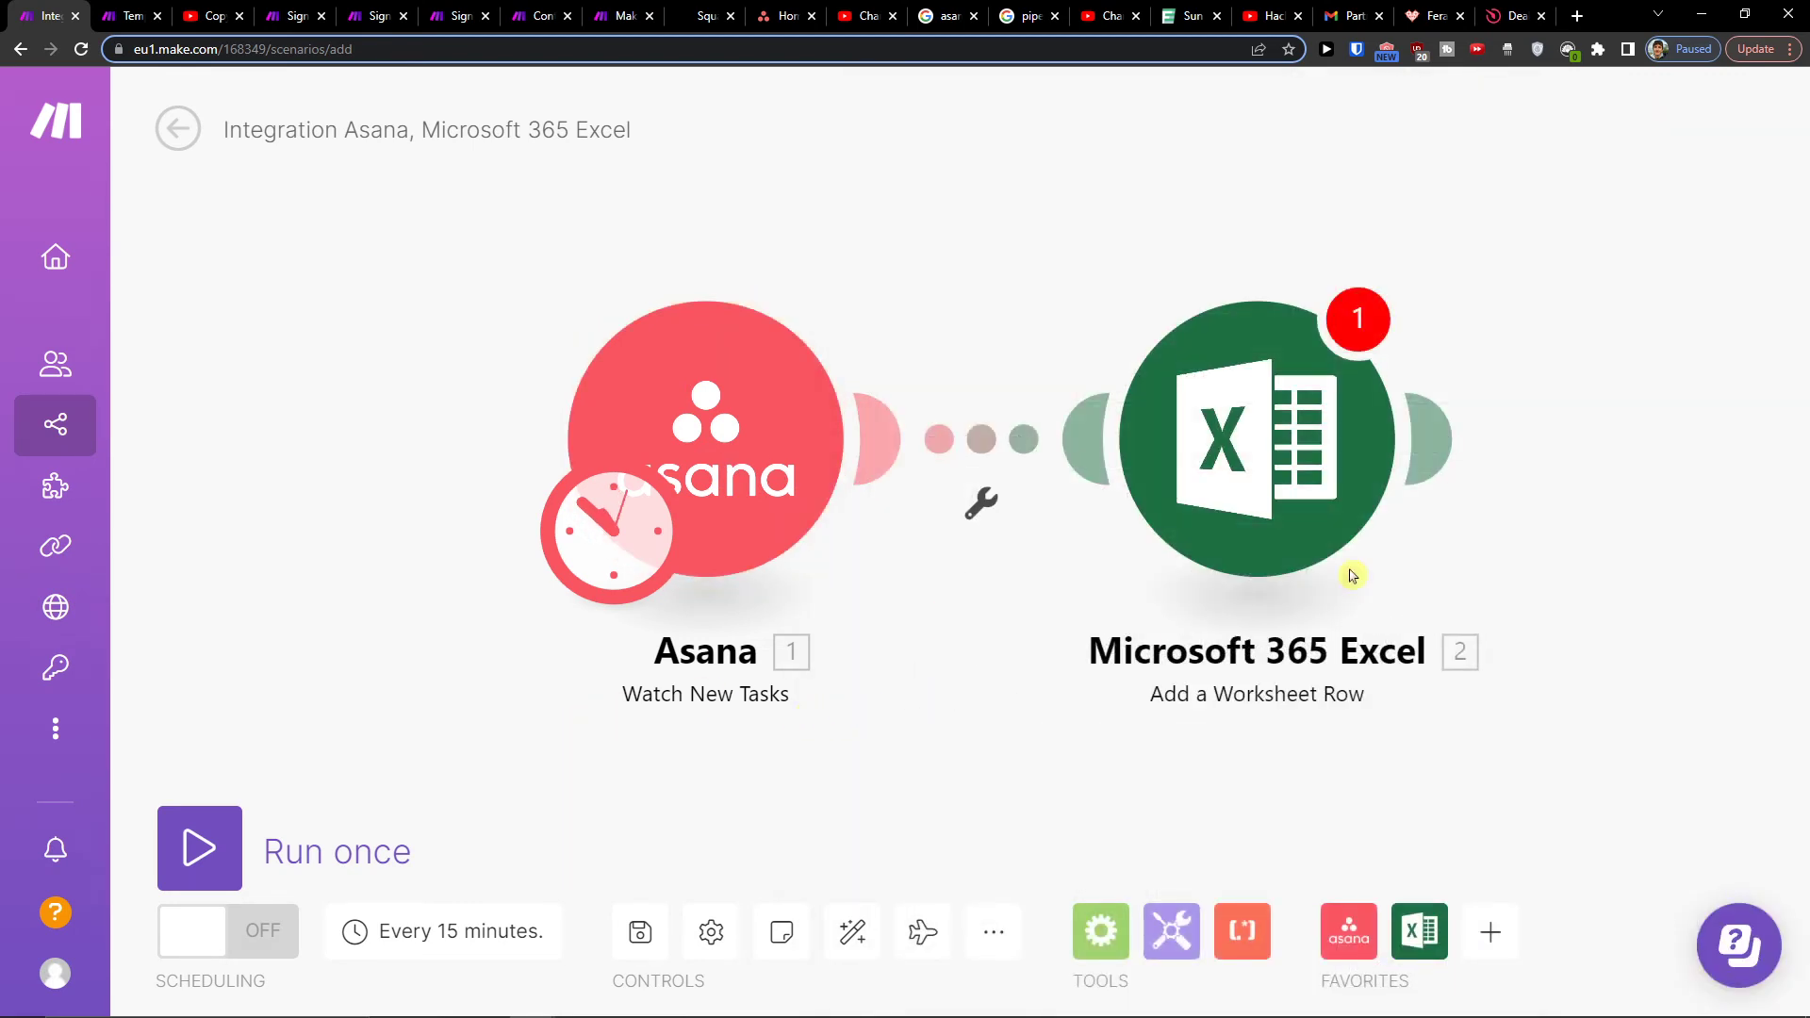